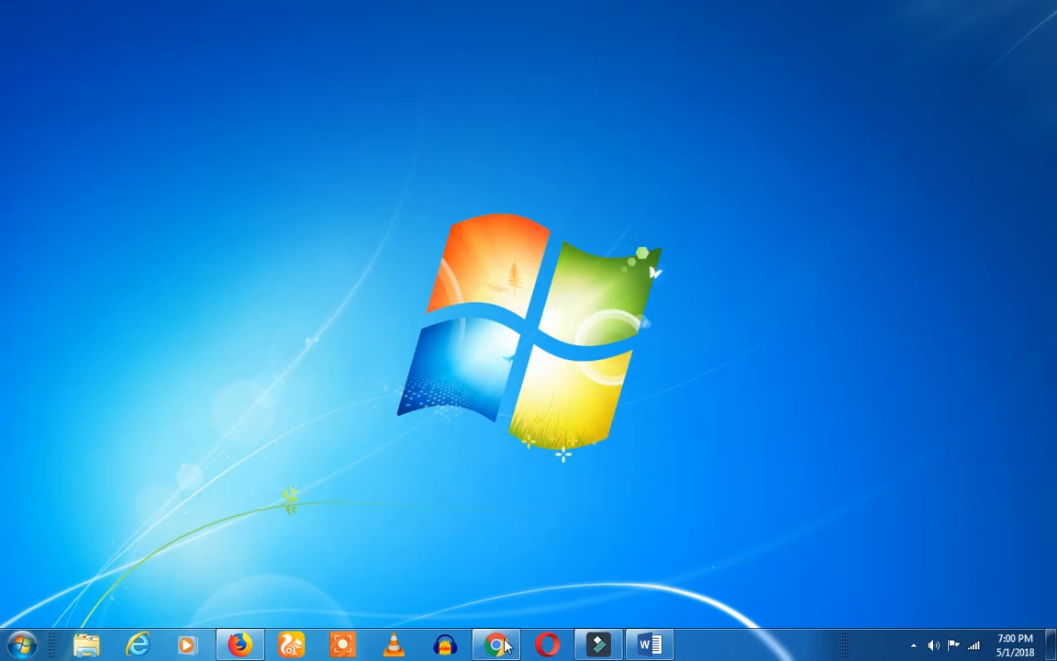
Switch to Chrome and open the WordPress site's menu management page, looking over the Primary menu's name and items
{"action": "left_click", "coordinate": [454, 574]}
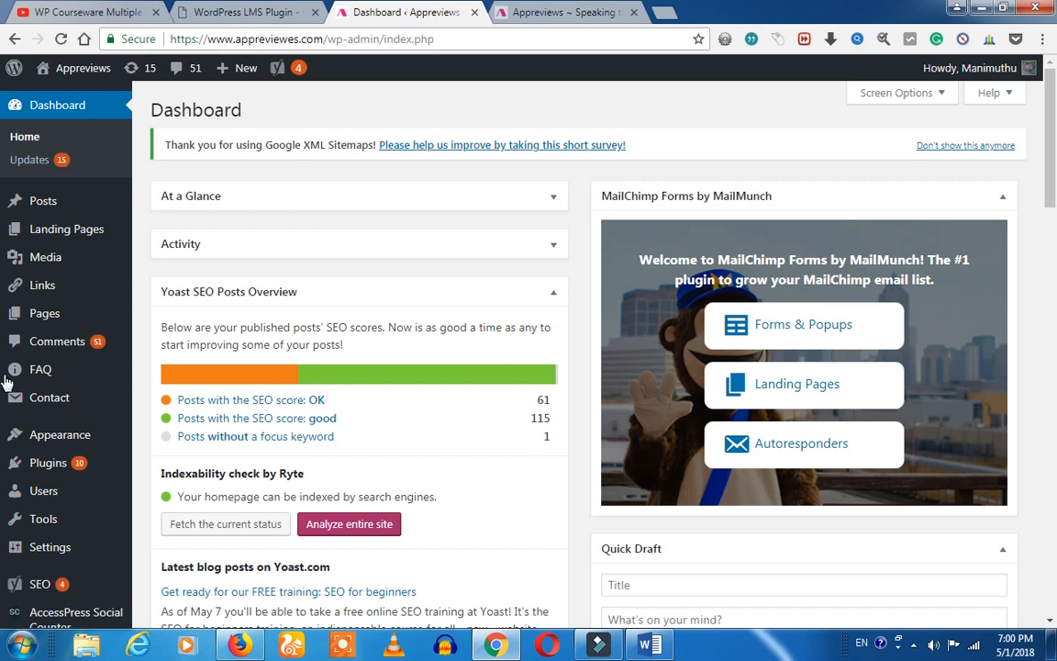
{"action": "mouse_move", "coordinate": [49, 445]}
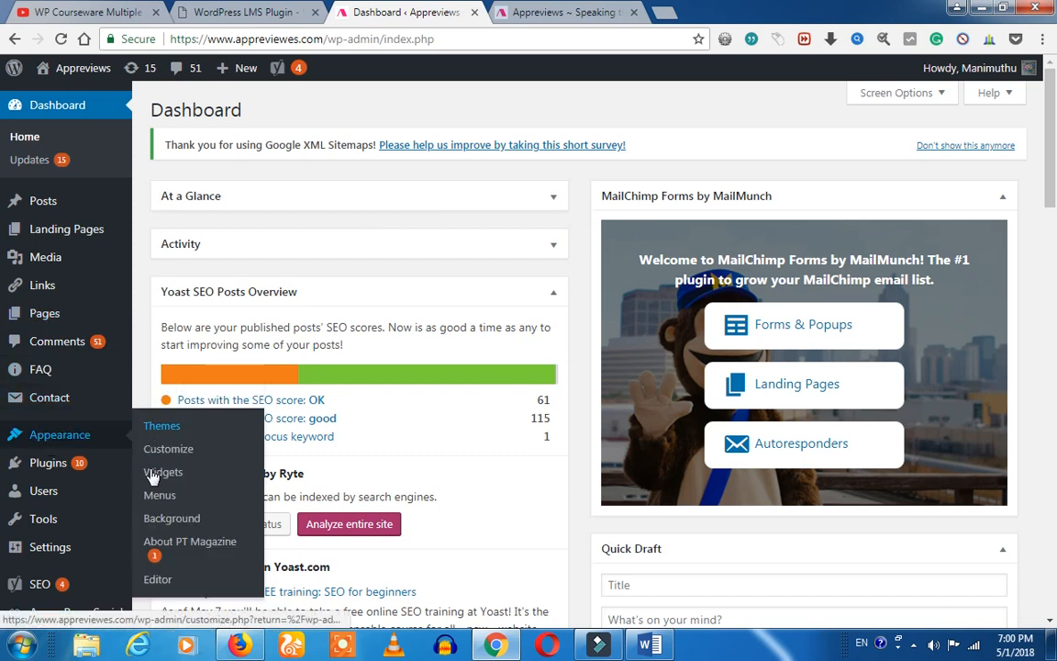
{"action": "left_click", "coordinate": [148, 497]}
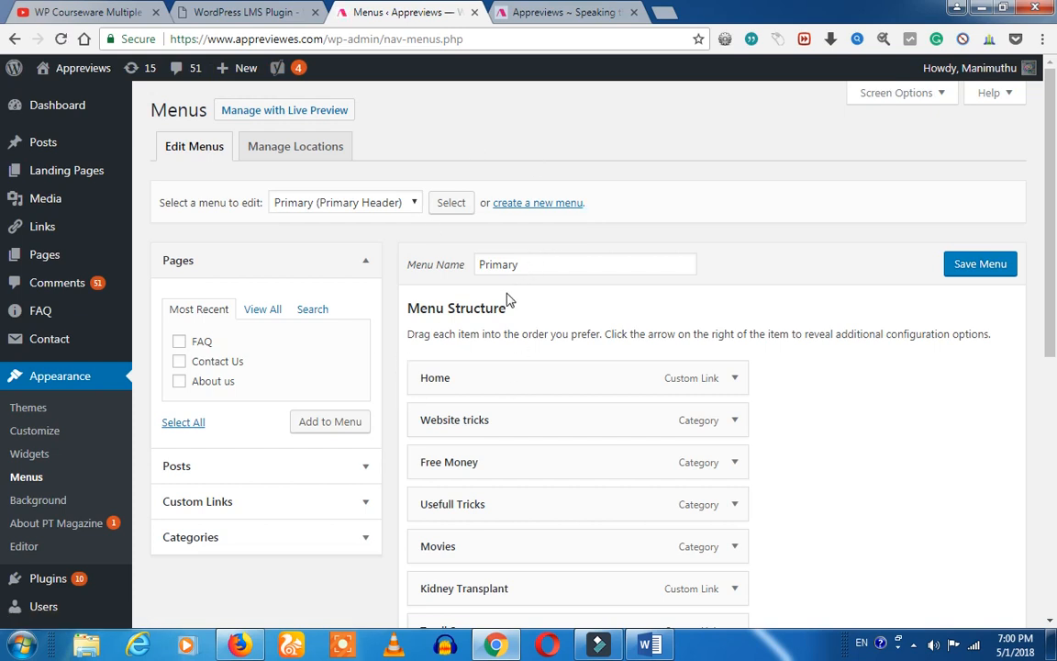
{"action": "scroll", "coordinate": [508, 303], "scroll_direction": "down", "scroll_amount": 2}
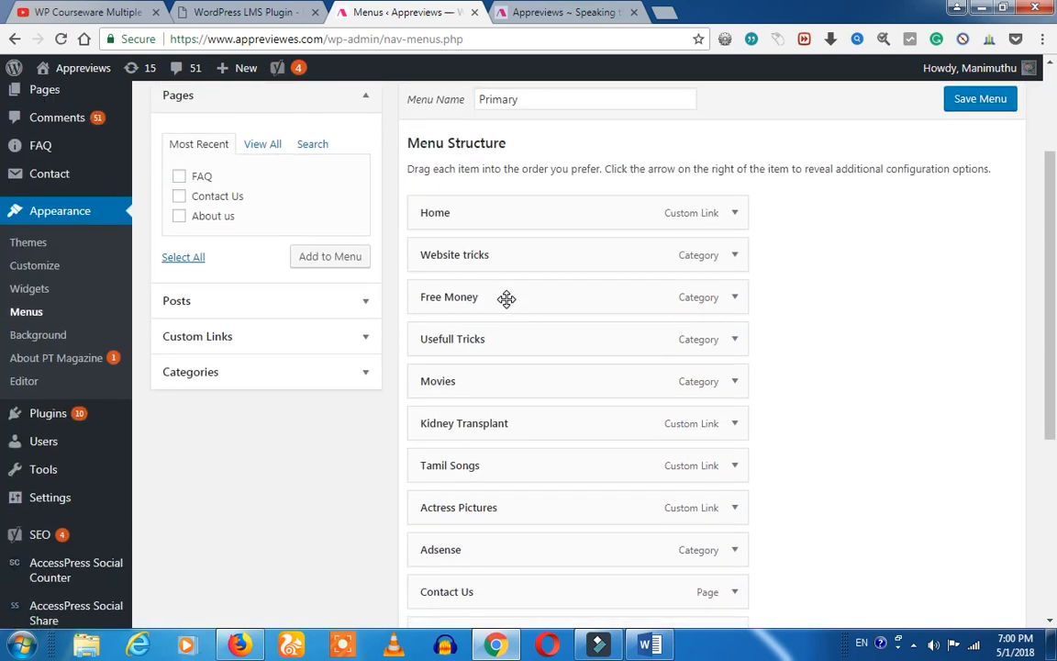
{"action": "scroll", "coordinate": [899, 360], "scroll_direction": "up", "scroll_amount": 1}
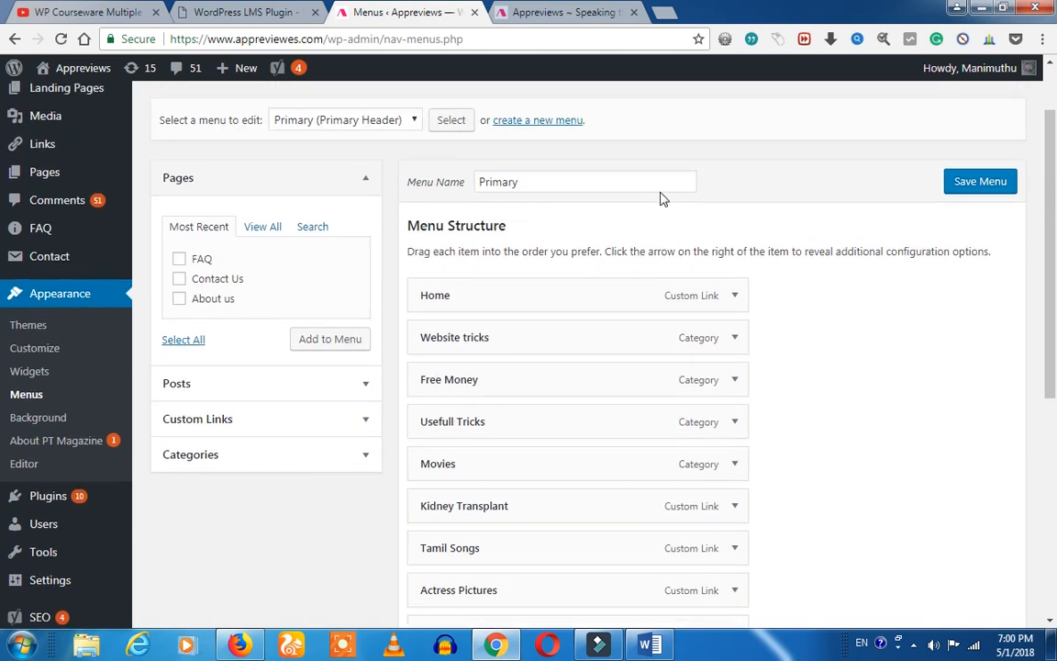
{"action": "left_click_drag", "start_coordinate": [535, 184], "coordinate": [486, 184]}
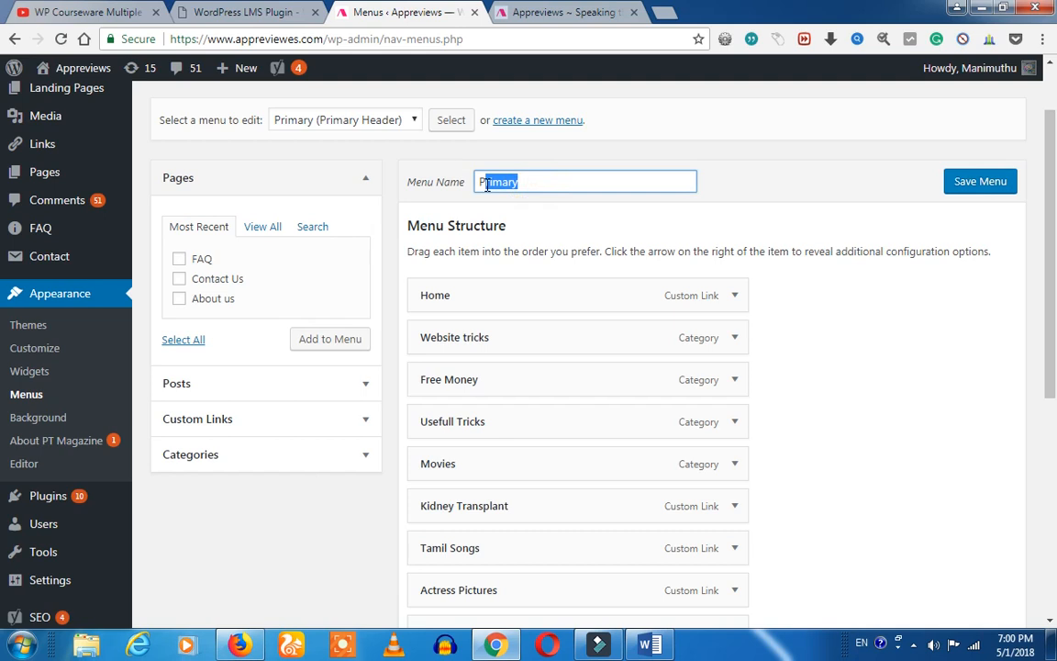
{"action": "left_click", "coordinate": [523, 181]}
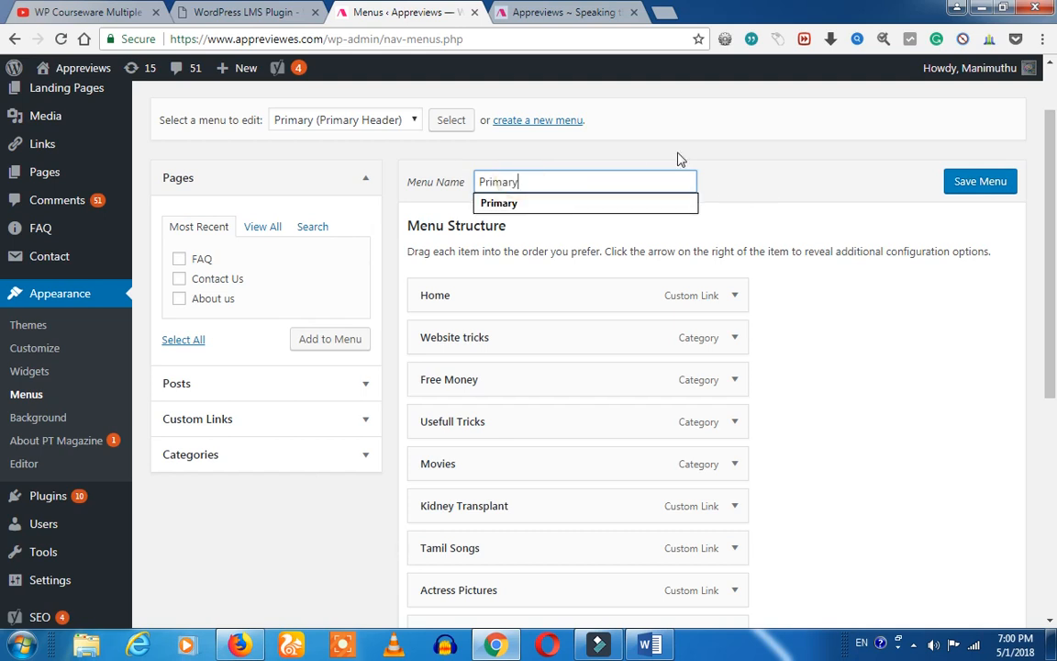
Create a new navigation menu named Trial
{"action": "left_click", "coordinate": [556, 124]}
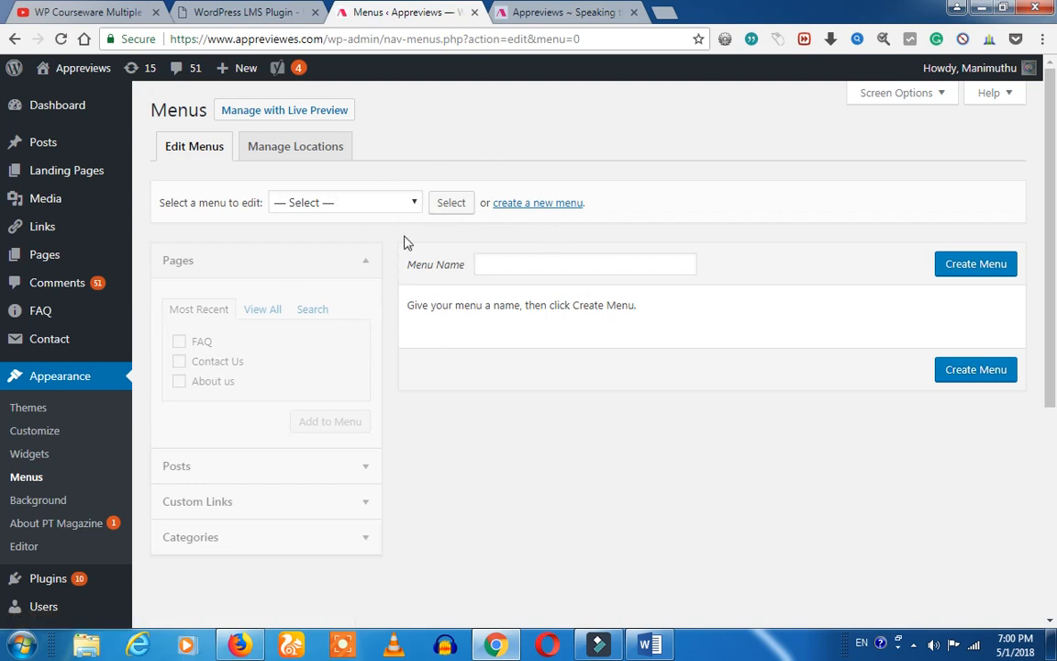
{"action": "left_click", "coordinate": [503, 269]}
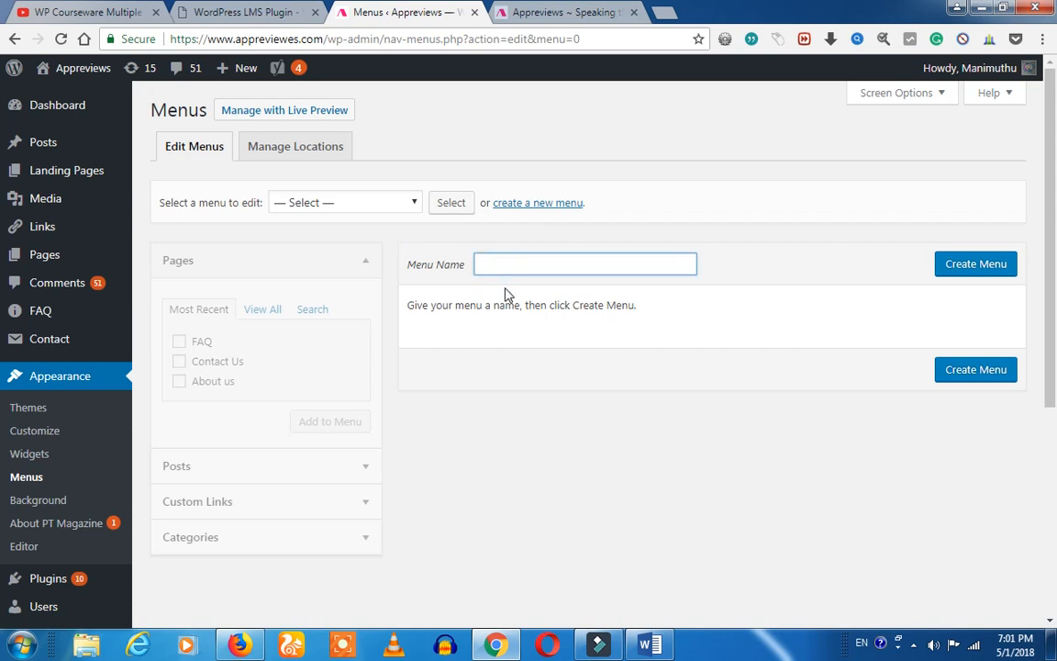
{"action": "type", "text": "Trial"}
{"action": "left_click", "coordinate": [967, 277]}
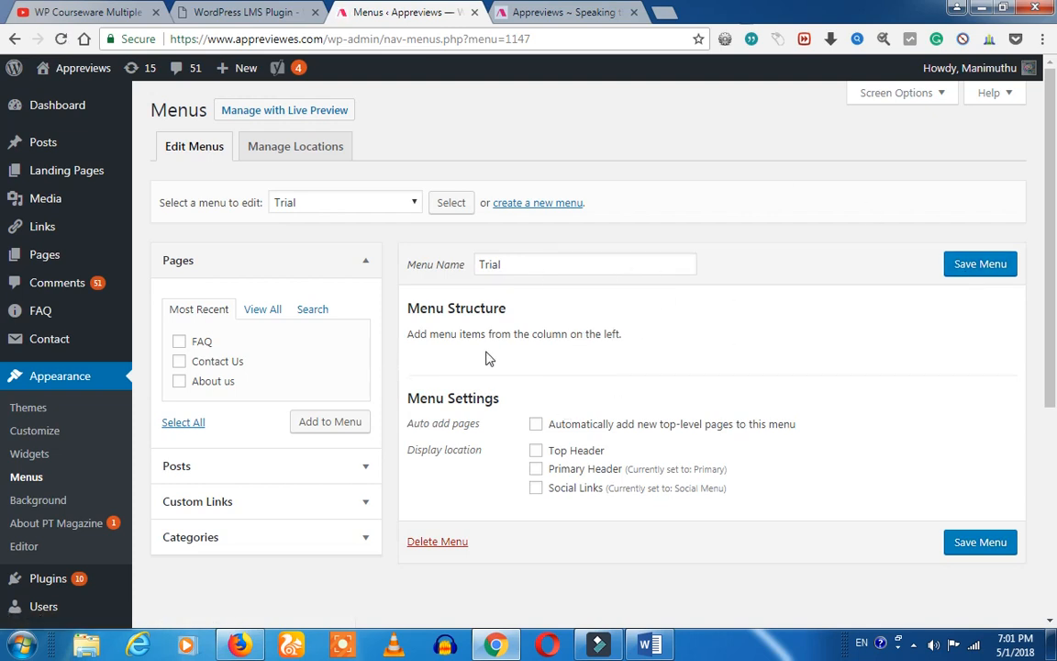
Examine the menu settings and the posts that can be added to the menu, including the most recent, full and search views
{"action": "scroll", "coordinate": [165, 266], "scroll_direction": "down", "scroll_amount": 2}
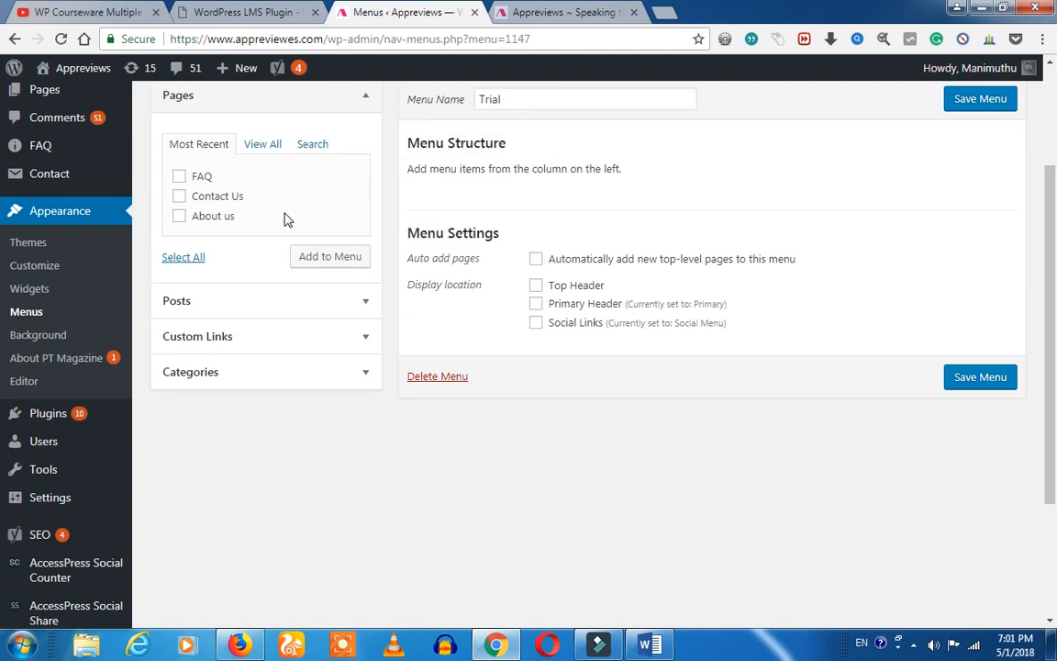
{"action": "scroll", "coordinate": [66, 296], "scroll_direction": "up", "scroll_amount": 2}
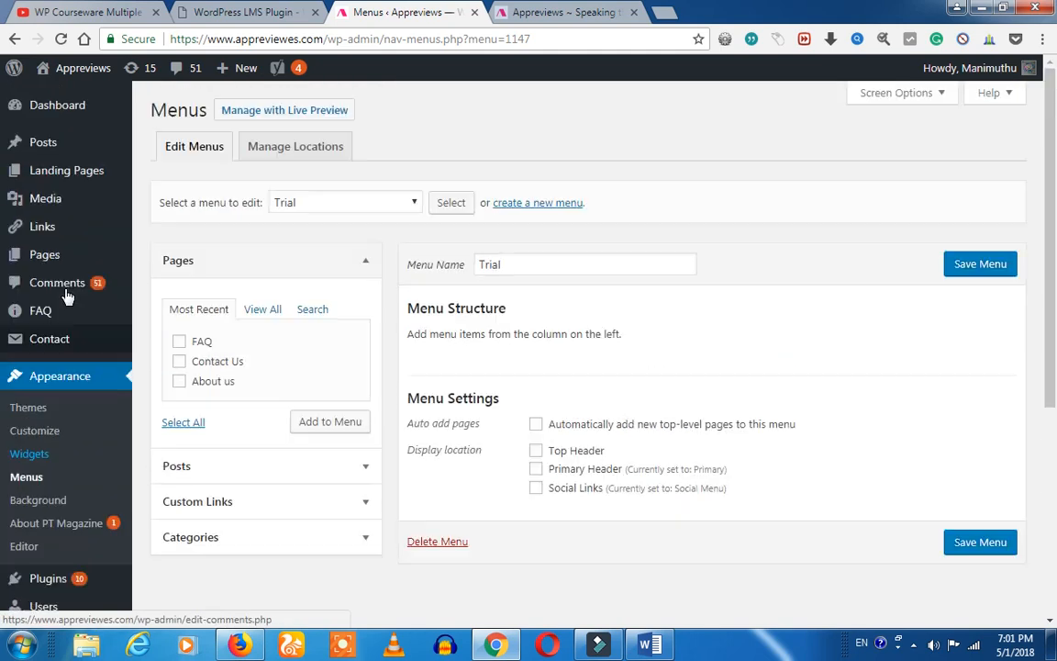
{"action": "mouse_move", "coordinate": [28, 145]}
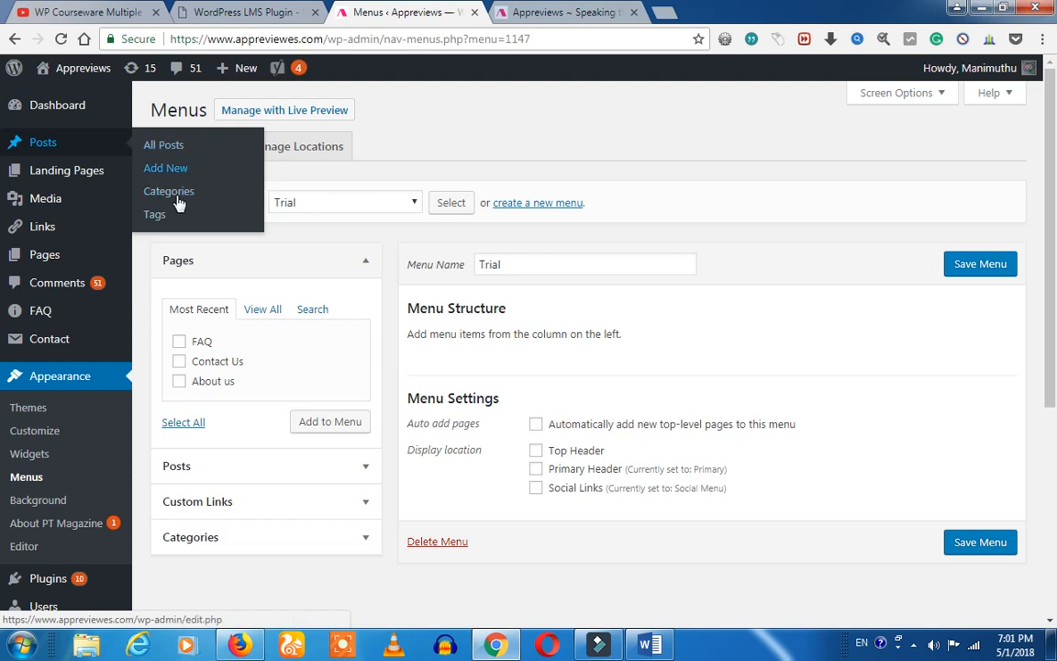
{"action": "left_click", "coordinate": [358, 467]}
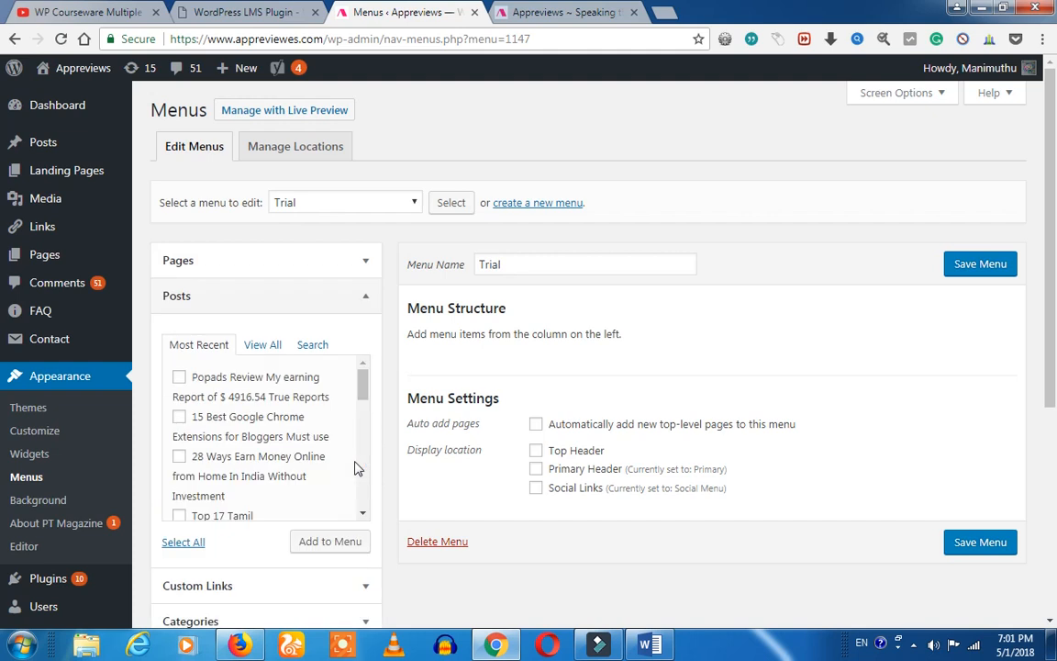
{"action": "scroll", "coordinate": [284, 429], "scroll_direction": "down", "scroll_amount": 8}
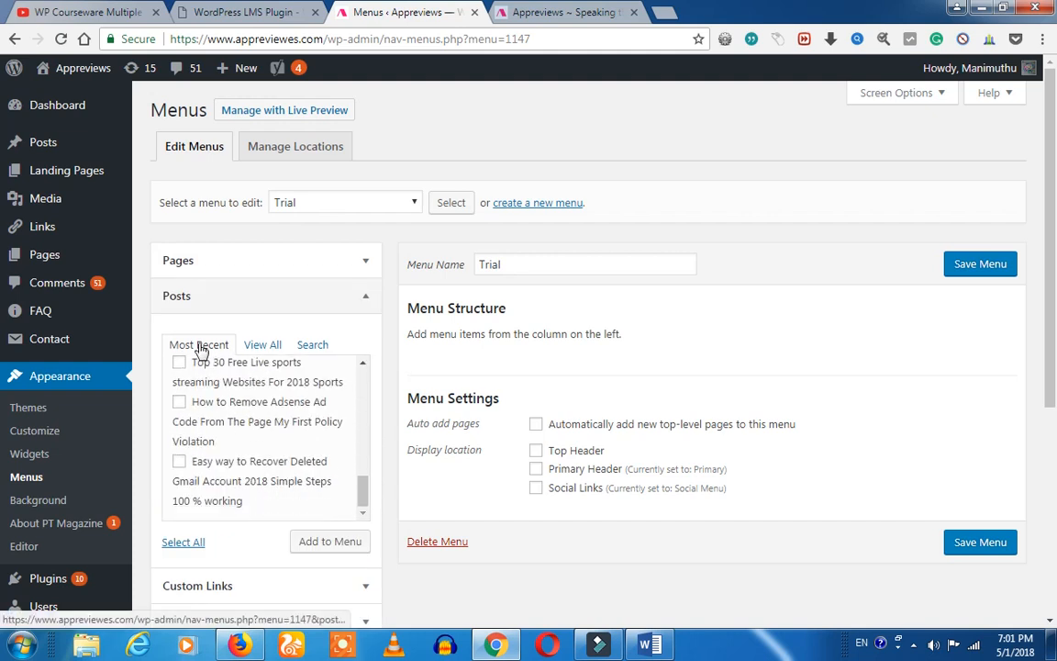
{"action": "left_click", "coordinate": [254, 345]}
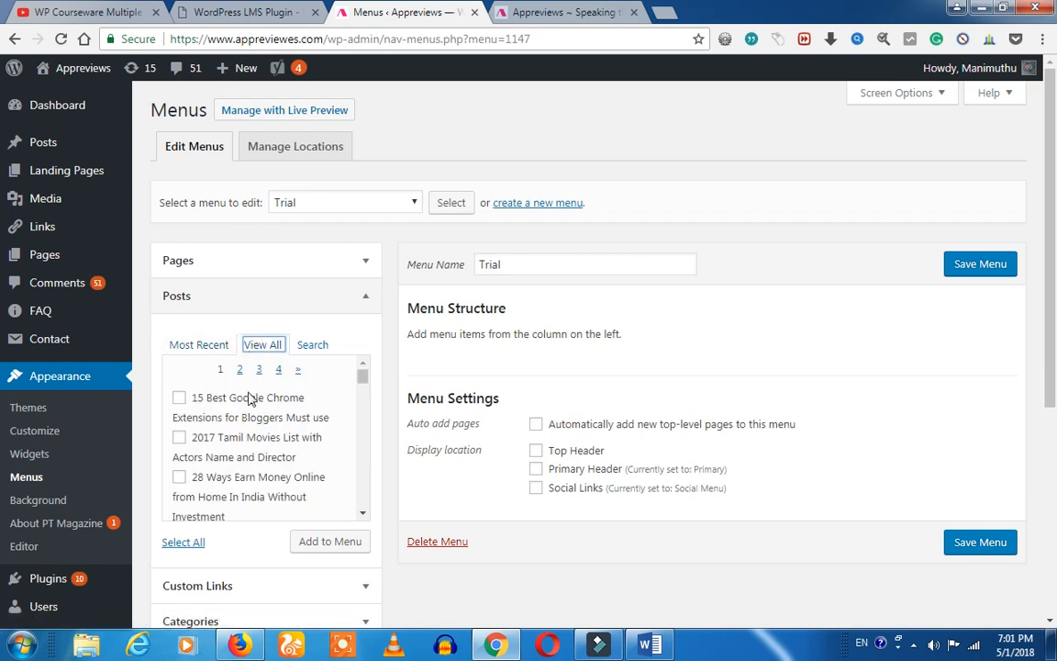
{"action": "scroll", "coordinate": [243, 431], "scroll_direction": "down", "scroll_amount": 5}
{"action": "scroll", "coordinate": [244, 433], "scroll_direction": "down", "scroll_amount": 10}
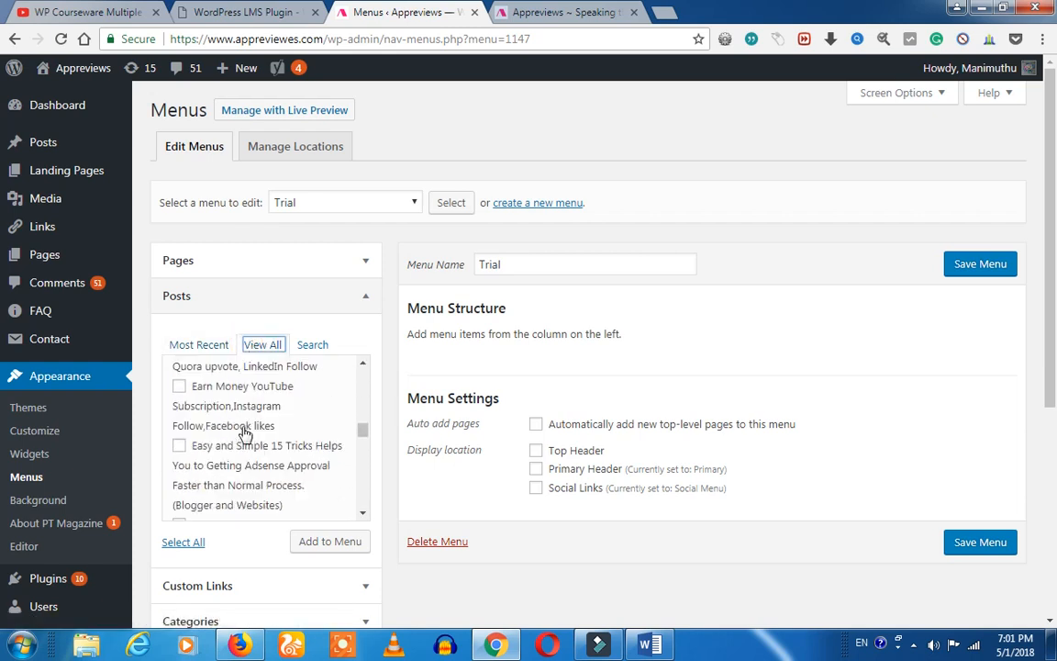
{"action": "left_click", "coordinate": [309, 346]}
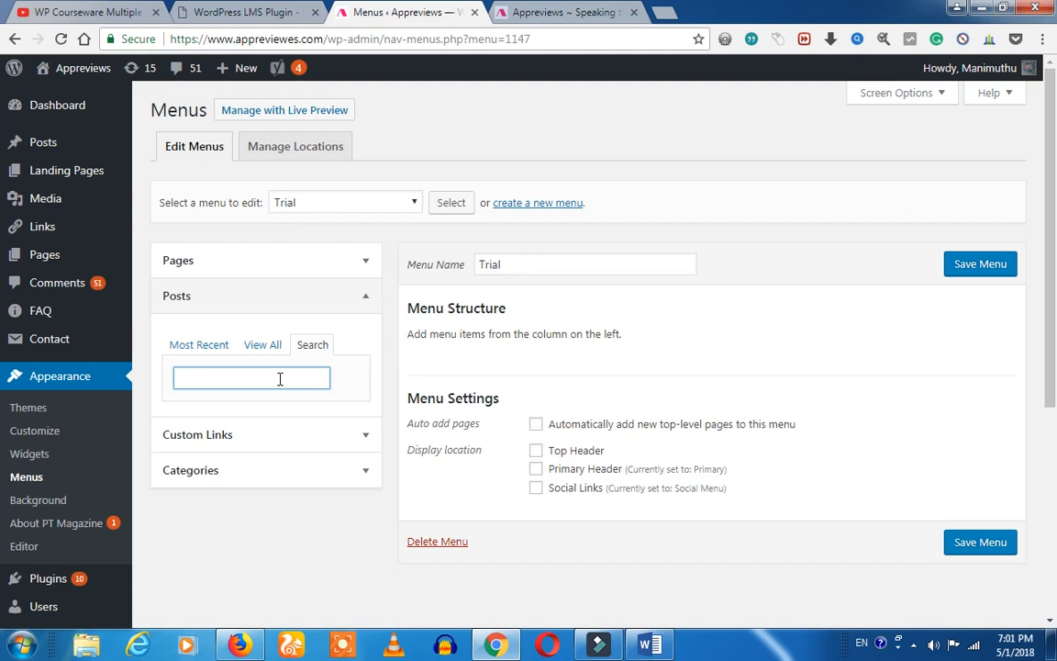
{"action": "left_click", "coordinate": [366, 436]}
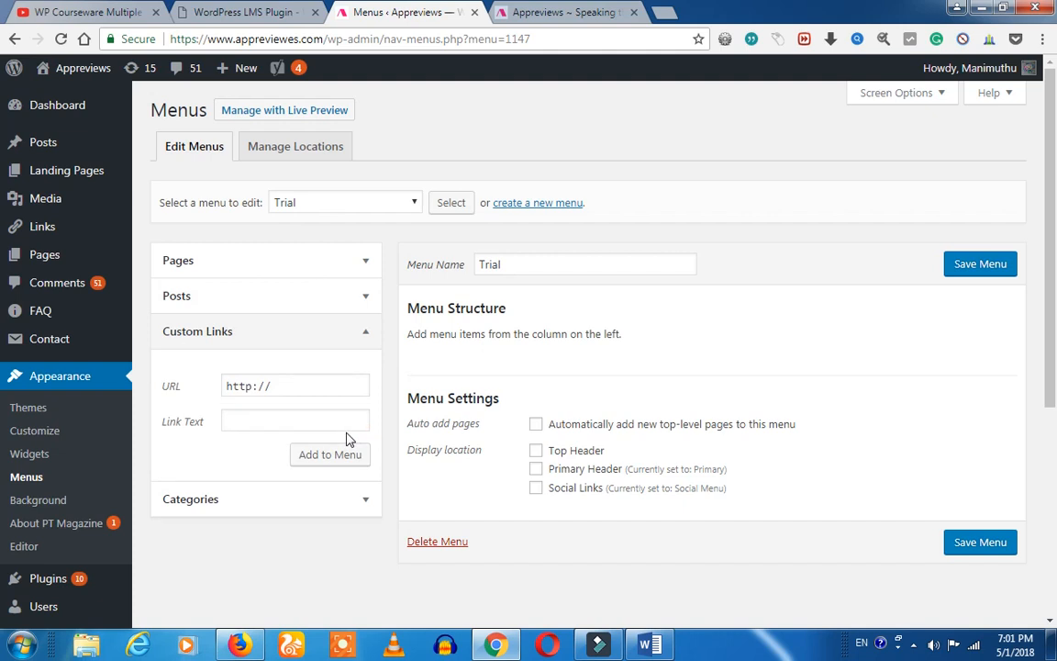
{"action": "left_click", "coordinate": [283, 424]}
{"action": "left_click", "coordinate": [283, 385]}
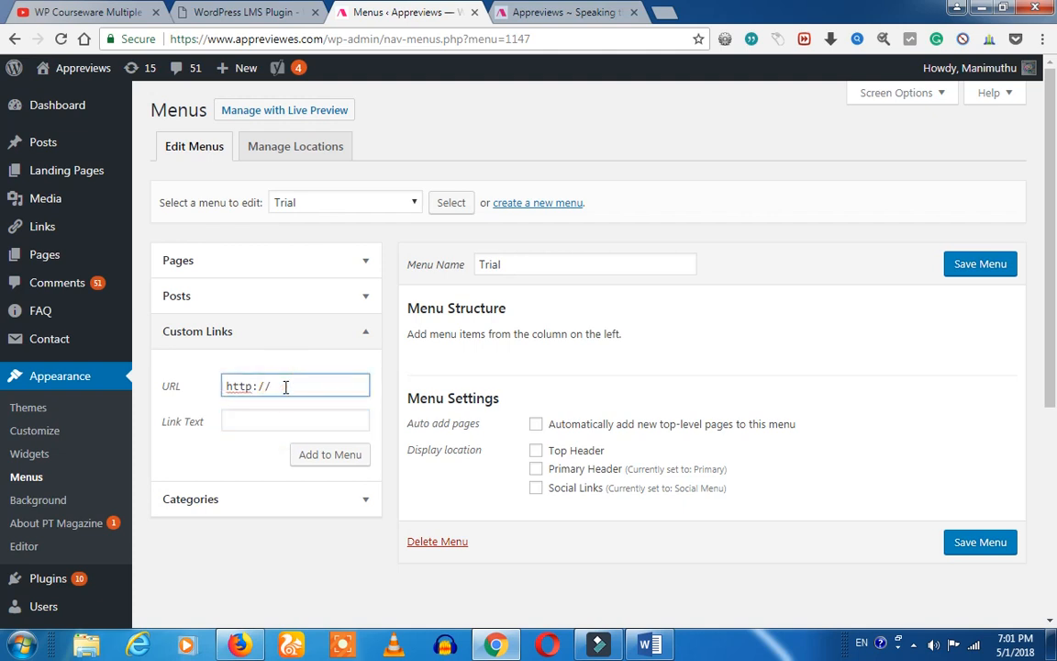
{"action": "type", "text": "youtube.com"}
{"action": "left_click", "coordinate": [327, 455]}
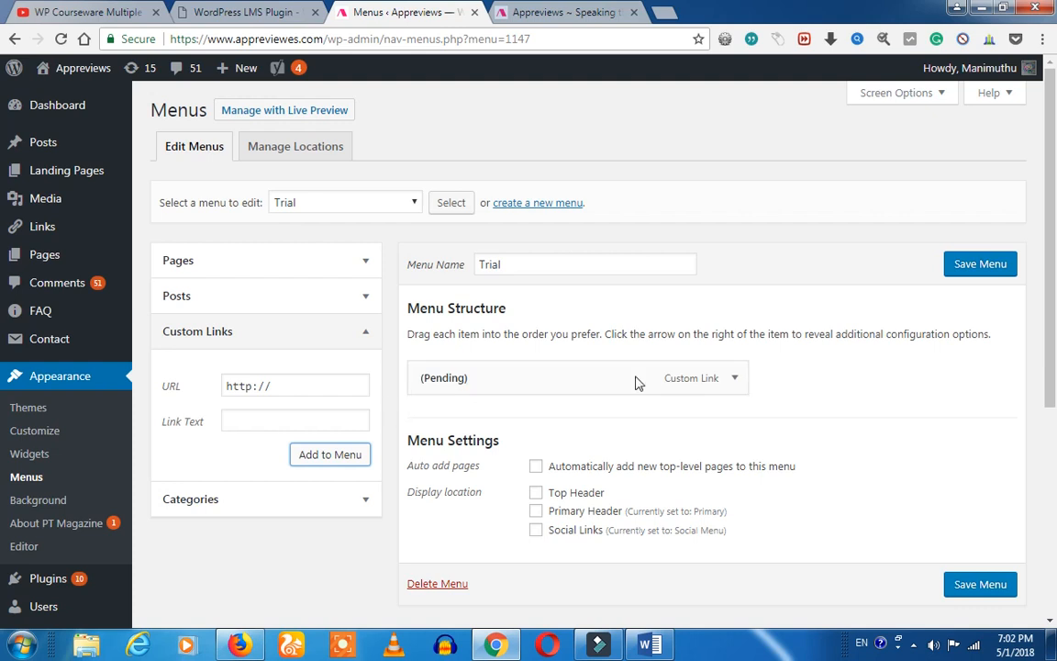
Set the new custom link's navigation label to Youtube, save the Trial menu and collapse the item
{"action": "left_click", "coordinate": [287, 414]}
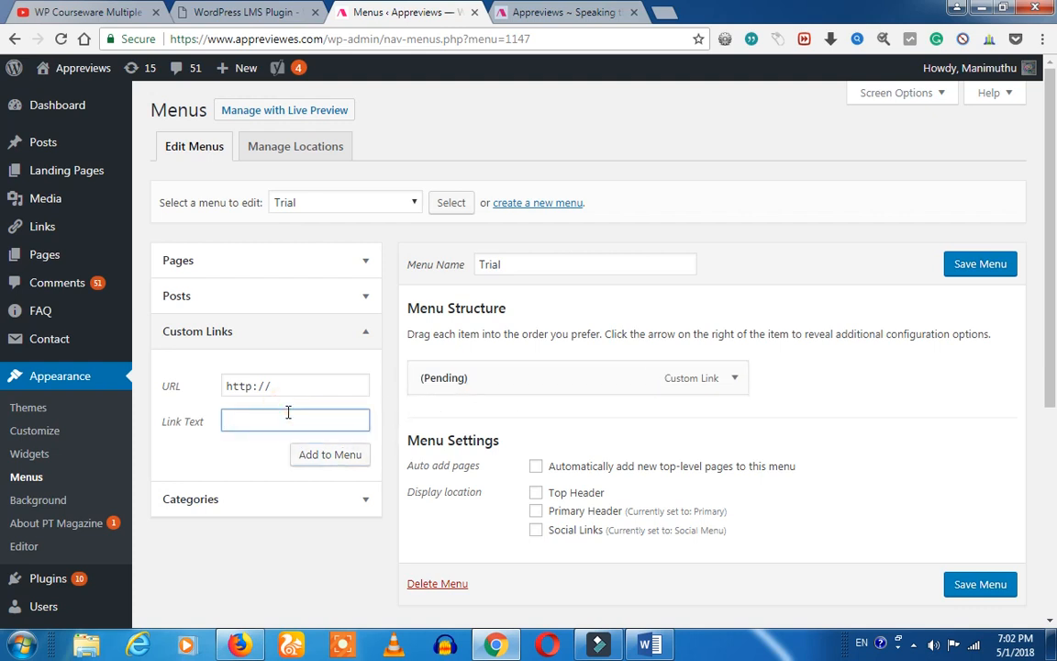
{"action": "left_click", "coordinate": [734, 378]}
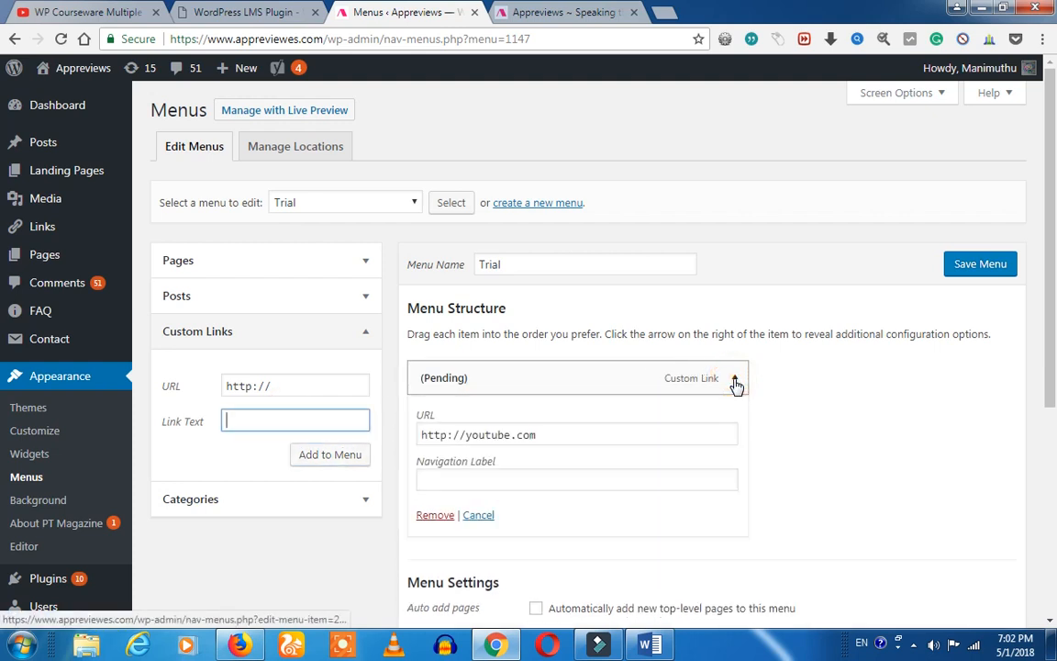
{"action": "left_click", "coordinate": [529, 480]}
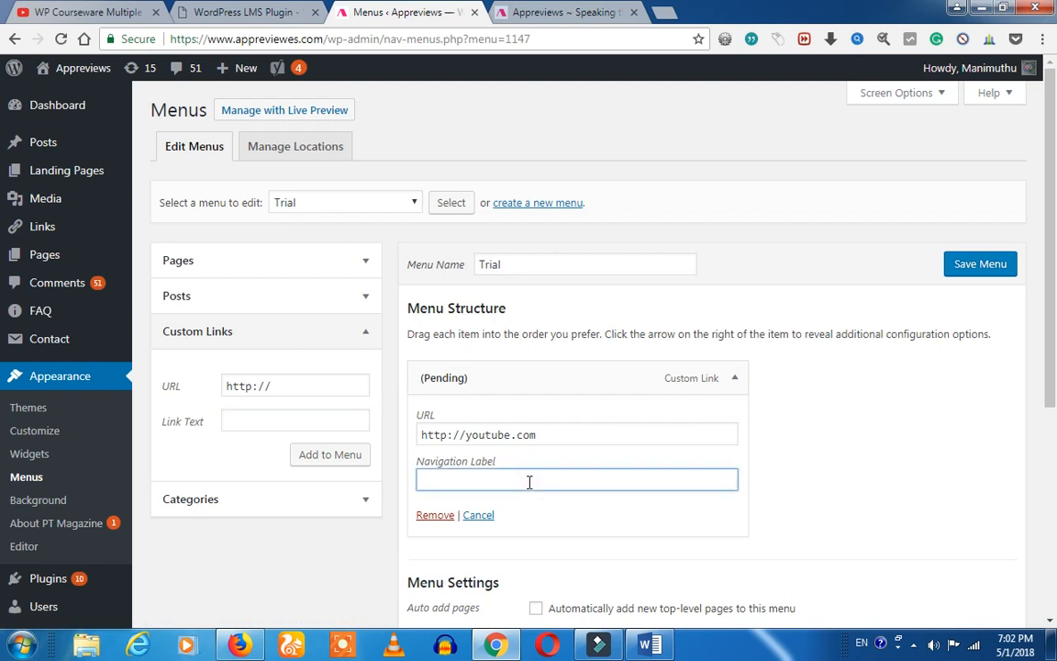
{"action": "type", "text": "Youtube"}
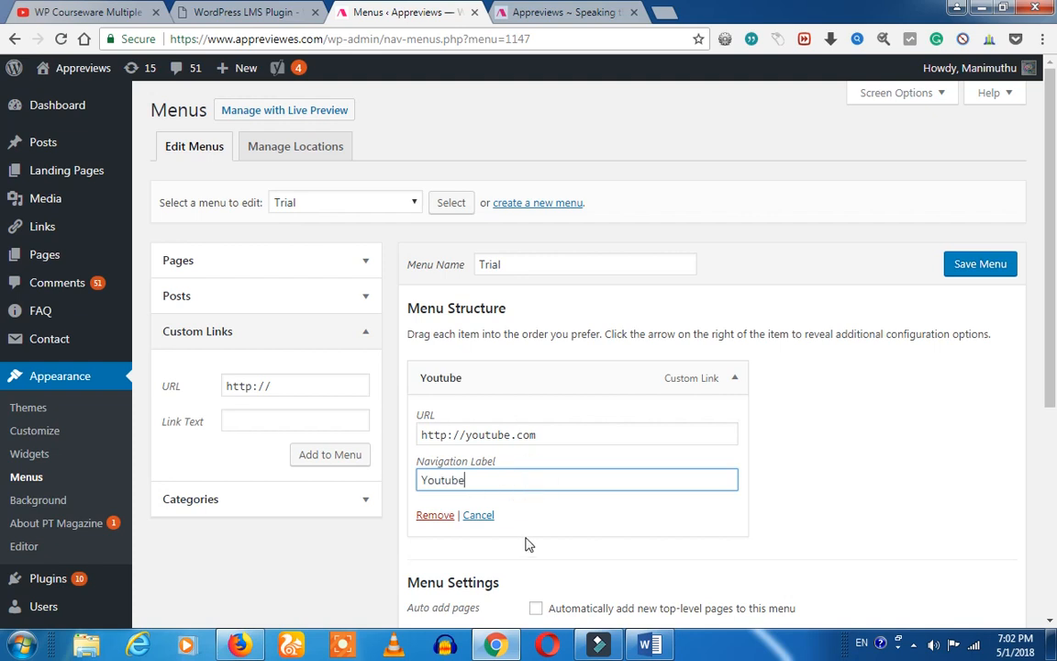
{"action": "scroll", "coordinate": [528, 546], "scroll_direction": "down", "scroll_amount": 1}
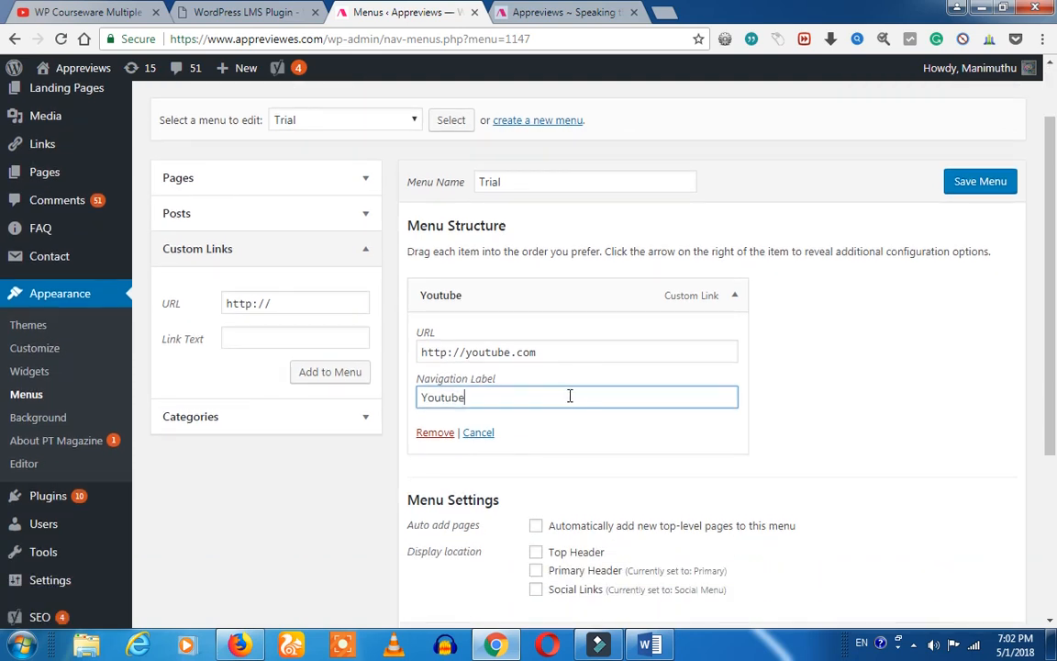
{"action": "key", "text": "Return"}
{"action": "left_click", "coordinate": [469, 435]}
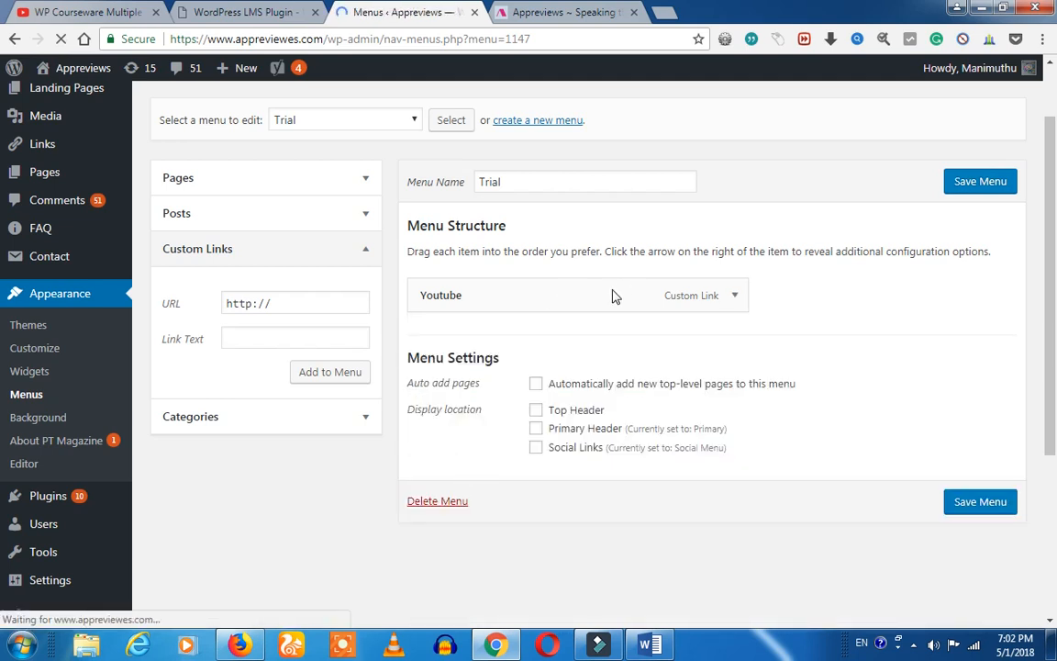
Check the custom link fields and the list of menus available for editing, keeping Trial selected
{"action": "scroll", "coordinate": [464, 420], "scroll_direction": "down", "scroll_amount": 2}
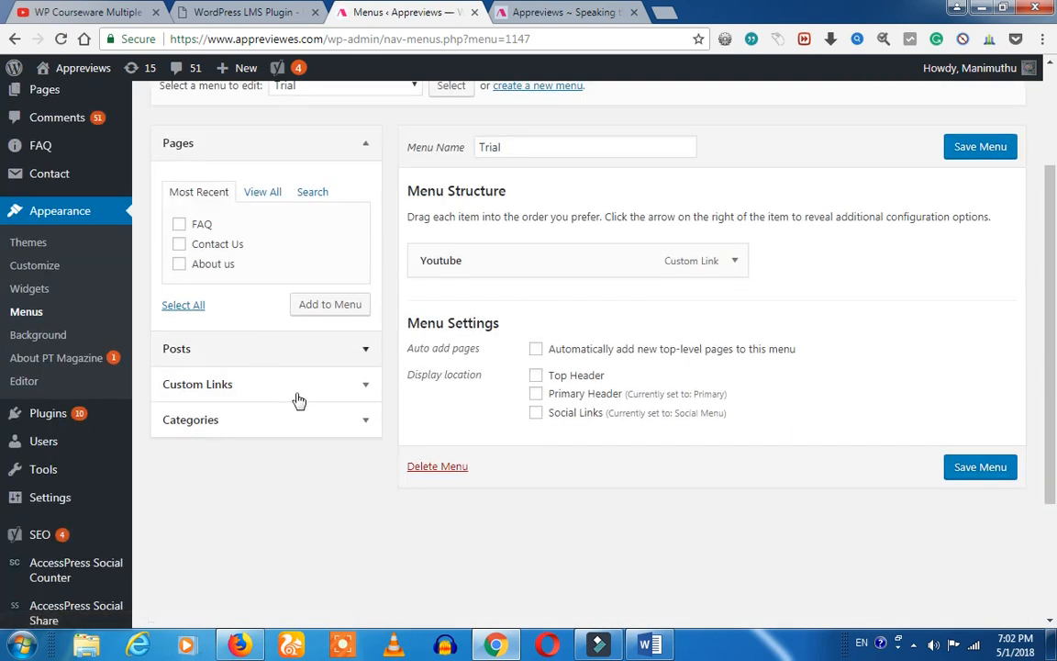
{"action": "left_click", "coordinate": [314, 392]}
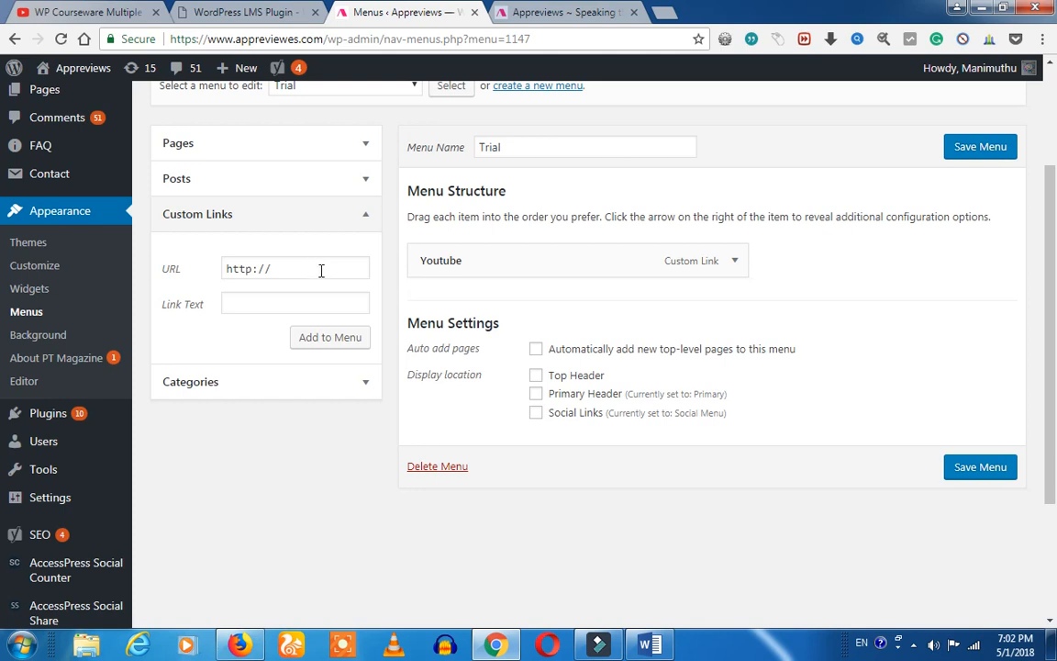
{"action": "scroll", "coordinate": [321, 271], "scroll_direction": "up", "scroll_amount": 2}
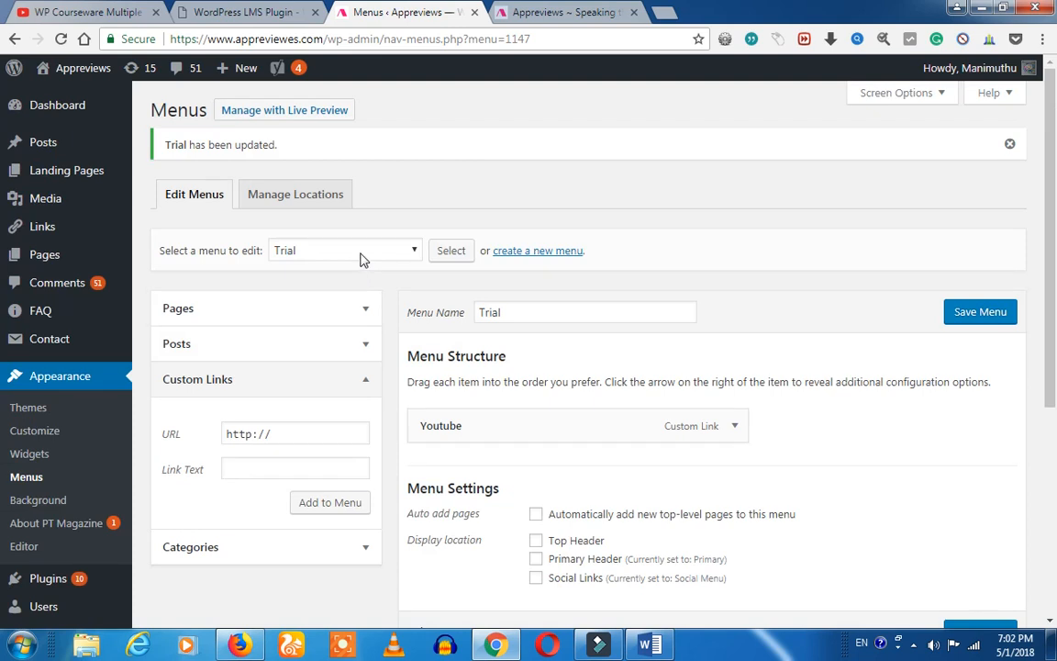
{"action": "left_click", "coordinate": [357, 255]}
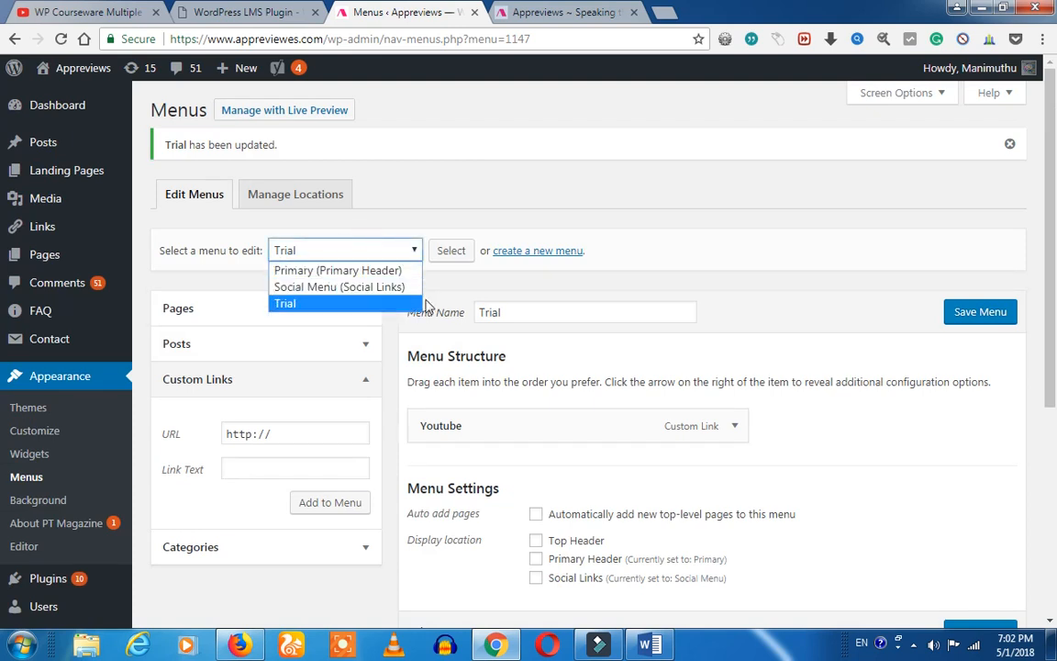
{"action": "left_click", "coordinate": [486, 292]}
Add the app review, Usefull Tricks and Earning categories to the Trial menu
{"action": "scroll", "coordinate": [495, 426], "scroll_direction": "down", "scroll_amount": 3}
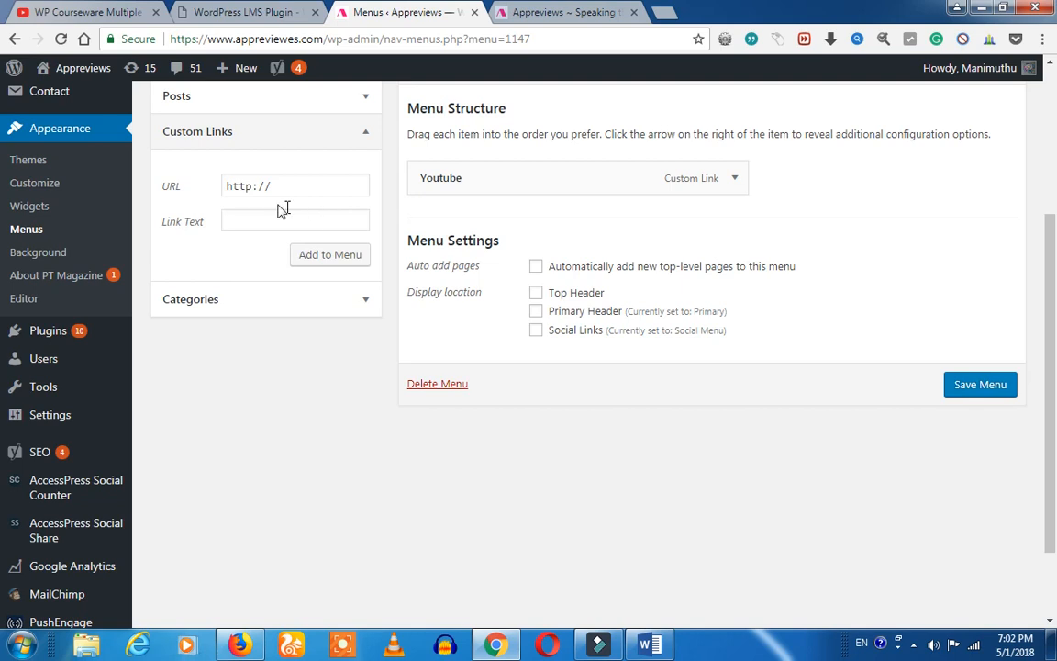
{"action": "left_click", "coordinate": [310, 312]}
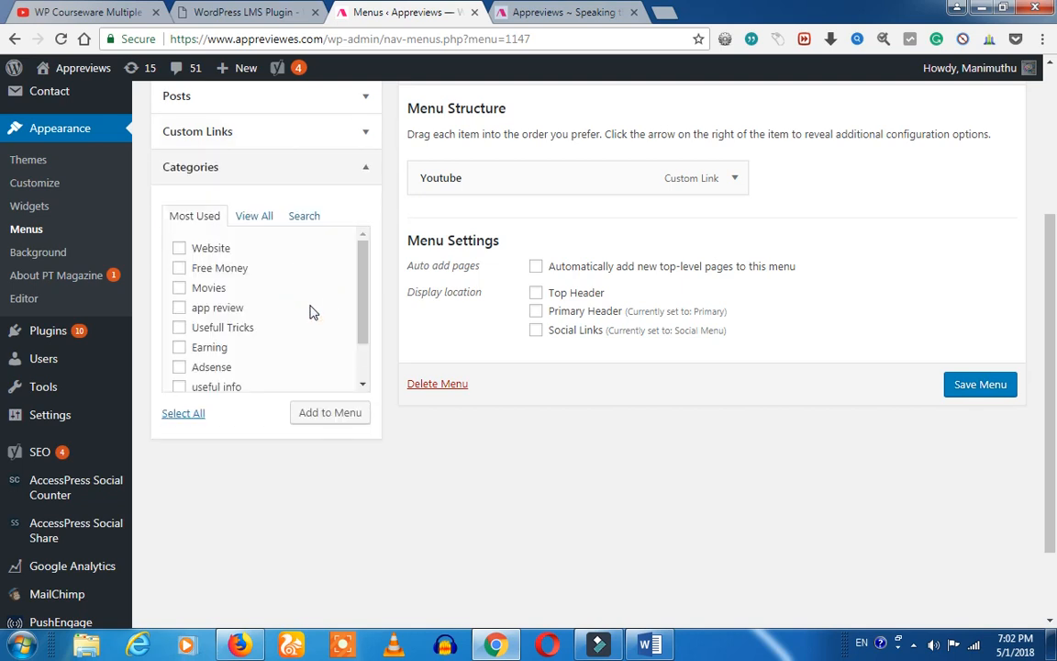
{"action": "left_click", "coordinate": [180, 310]}
{"action": "left_click", "coordinate": [180, 328]}
{"action": "left_click", "coordinate": [180, 349]}
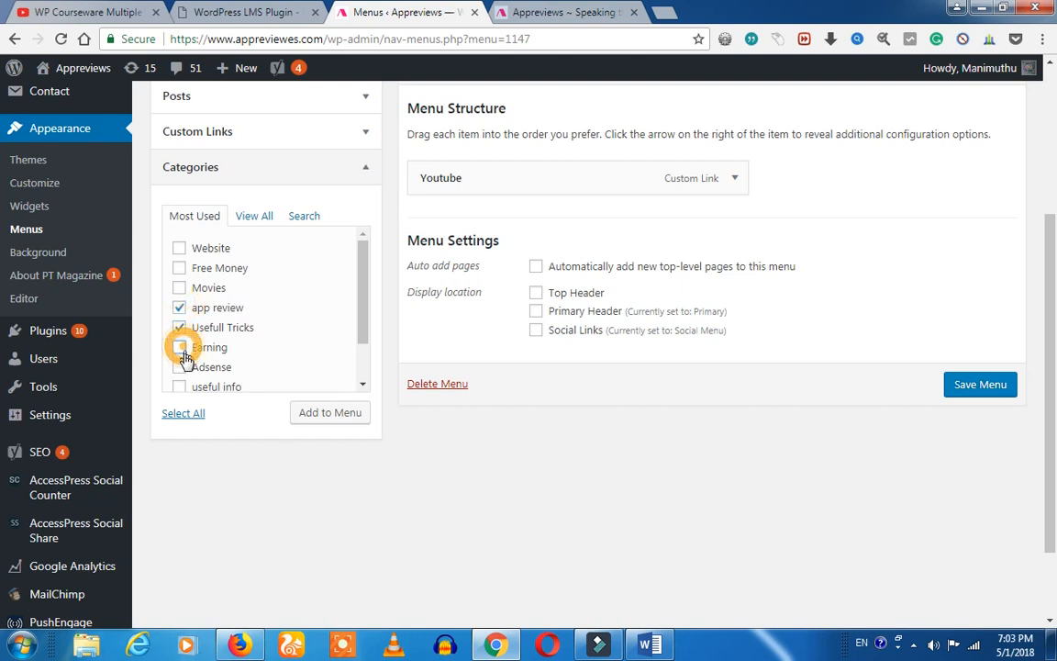
{"action": "left_click", "coordinate": [330, 419]}
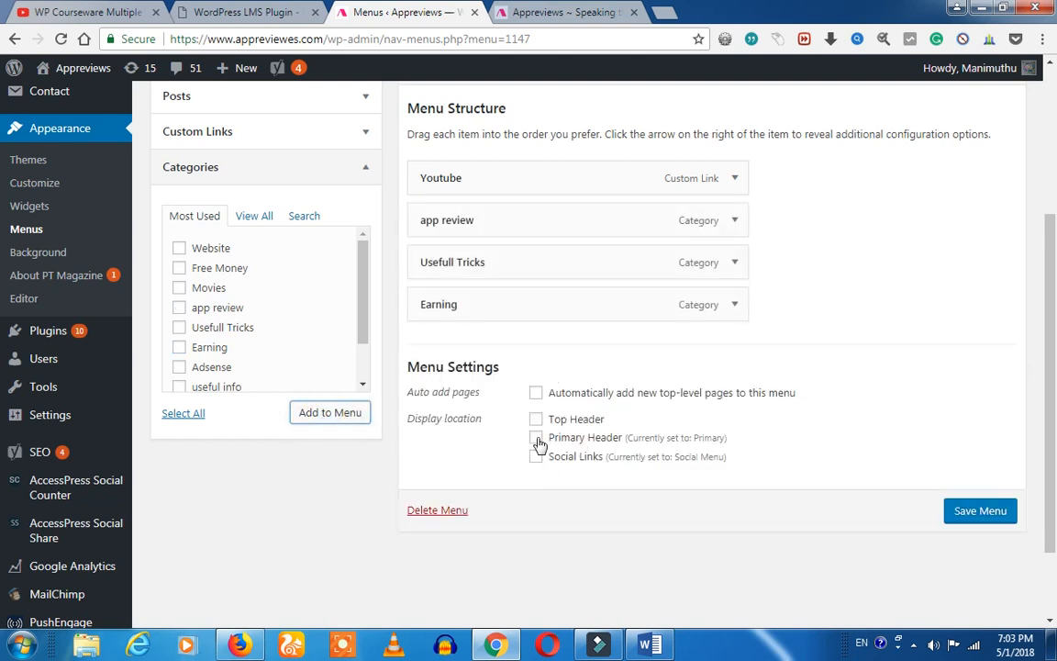
Set the Trial menu's display location to Top Header
{"action": "scroll", "coordinate": [538, 443], "scroll_direction": "up", "scroll_amount": 1}
{"action": "scroll", "coordinate": [538, 440], "scroll_direction": "up", "scroll_amount": 2}
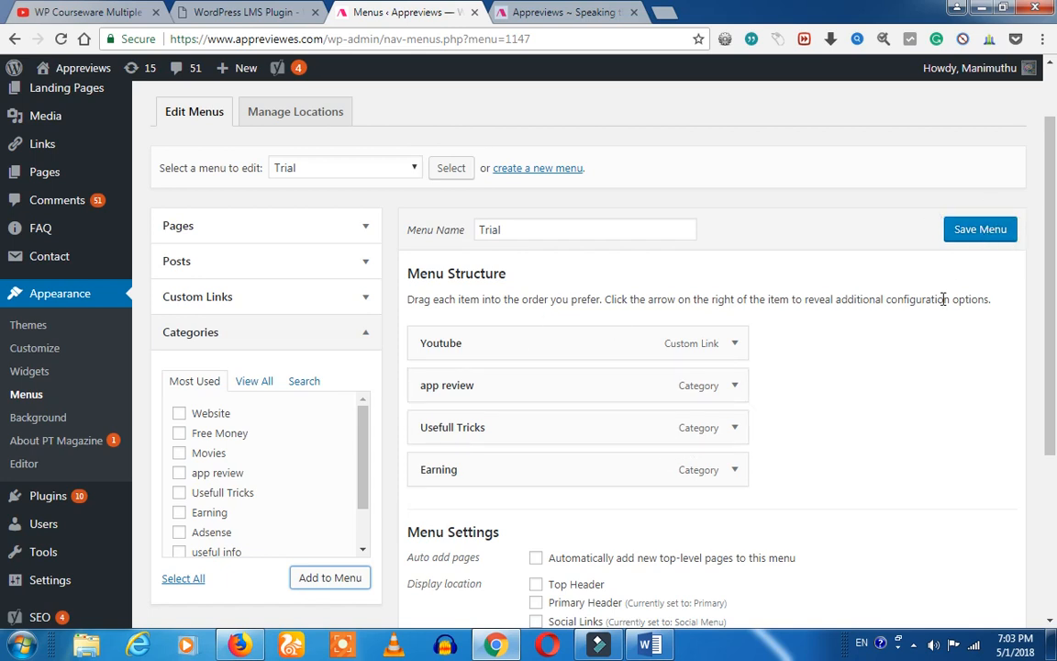
{"action": "scroll", "coordinate": [888, 372], "scroll_direction": "down", "scroll_amount": 3}
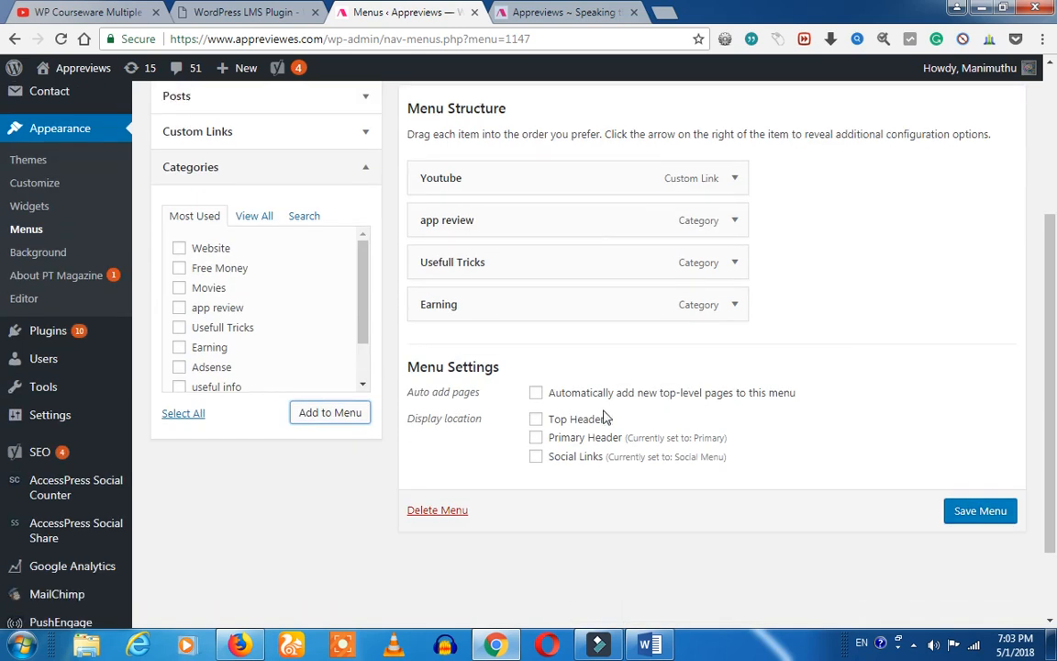
{"action": "left_click", "coordinate": [557, 419]}
{"action": "left_click", "coordinate": [553, 421]}
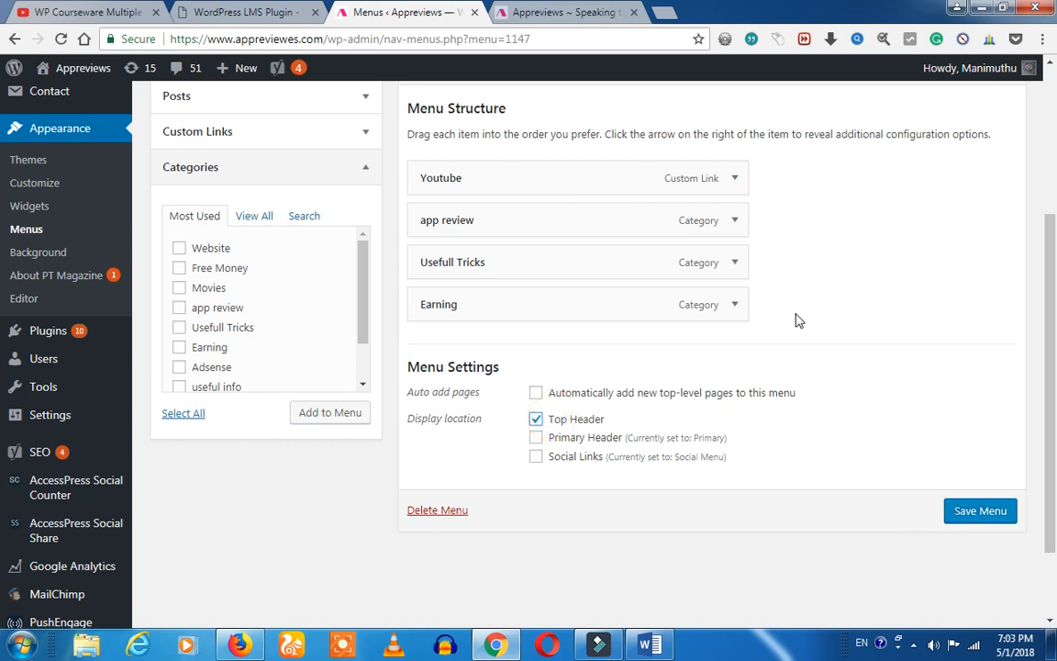
Examine the header area of the live Appreviews home page, then return to the menu editor
{"action": "left_click", "coordinate": [557, 12]}
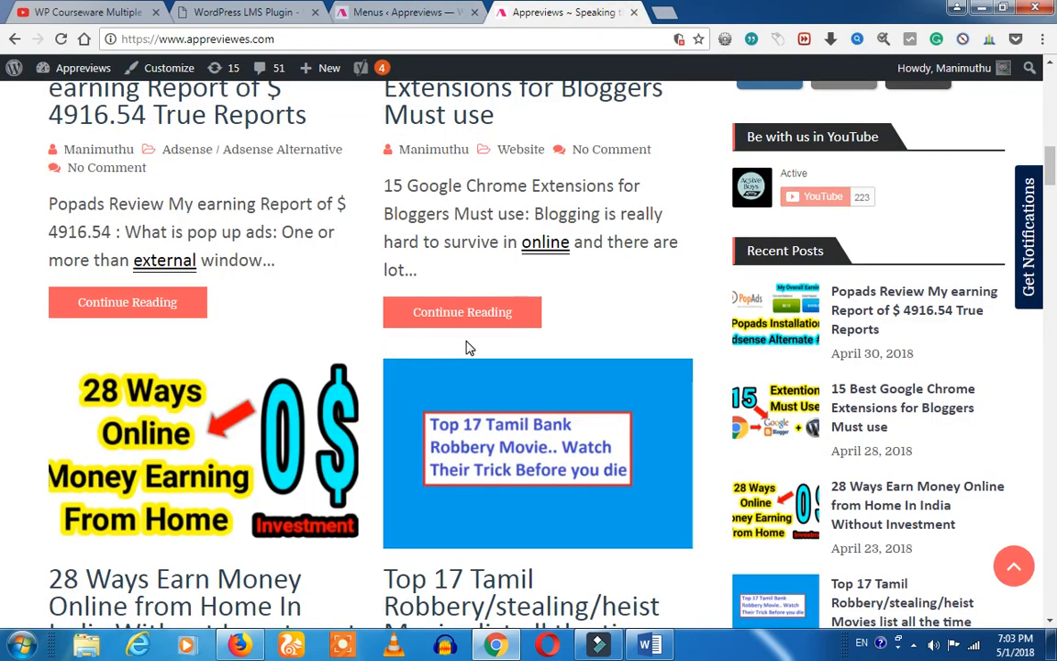
{"action": "scroll", "coordinate": [466, 347], "scroll_direction": "up", "scroll_amount": 15}
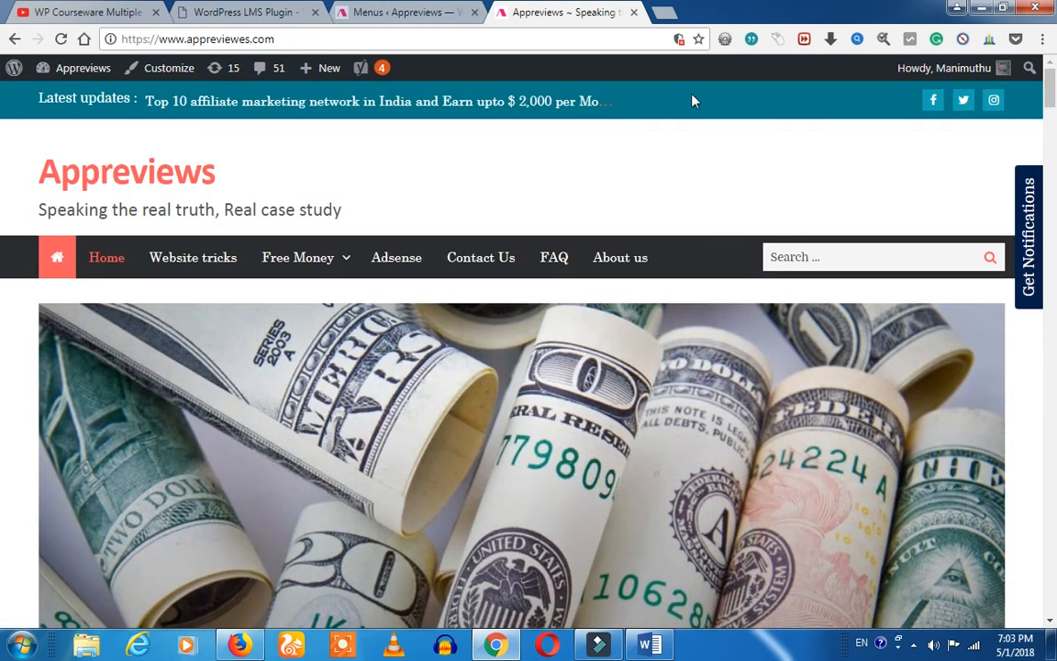
{"action": "left_click", "coordinate": [721, 95]}
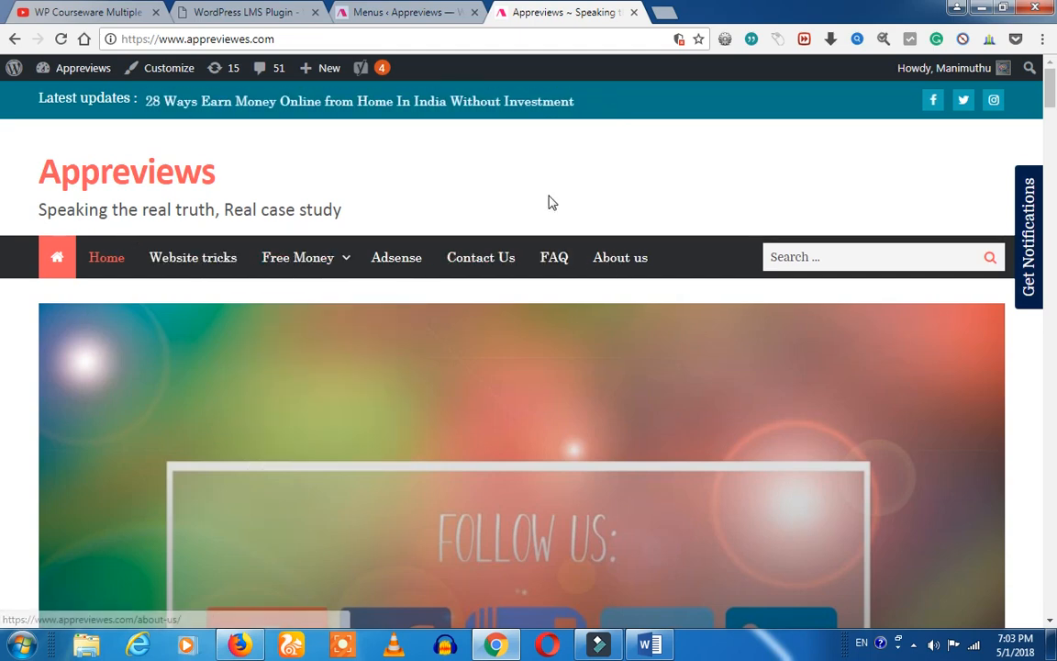
{"action": "scroll", "coordinate": [559, 207], "scroll_direction": "down", "scroll_amount": 10}
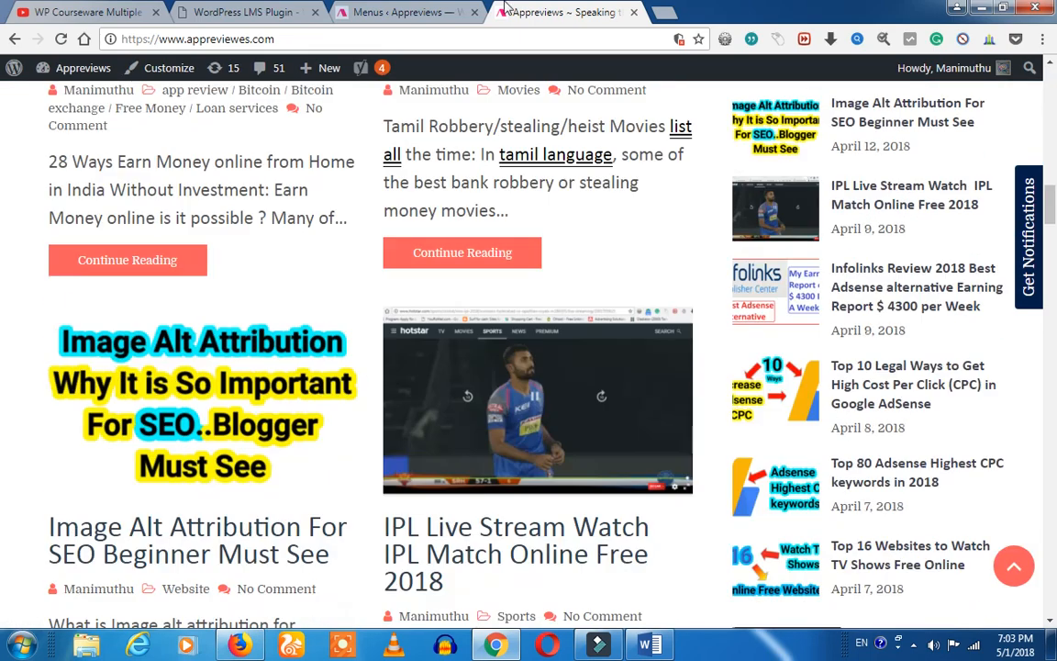
{"action": "left_click", "coordinate": [380, 13]}
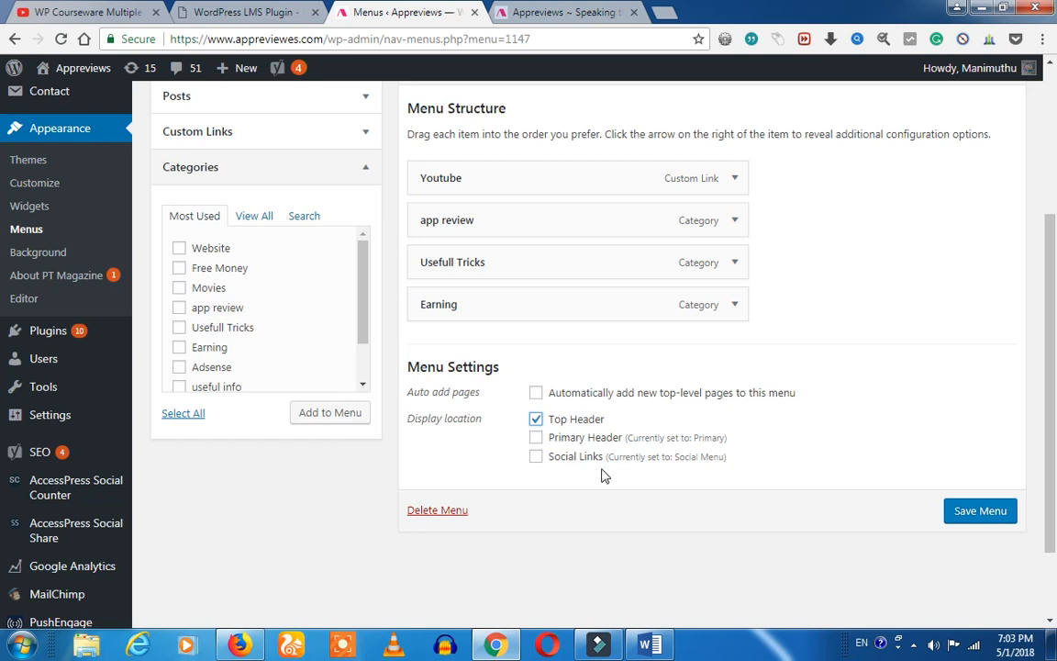
Choose Social Menu (Social Links) in the list of menus to edit without loading it, and expand the Custom Links fields
{"action": "scroll", "coordinate": [361, 223], "scroll_direction": "up", "scroll_amount": 3}
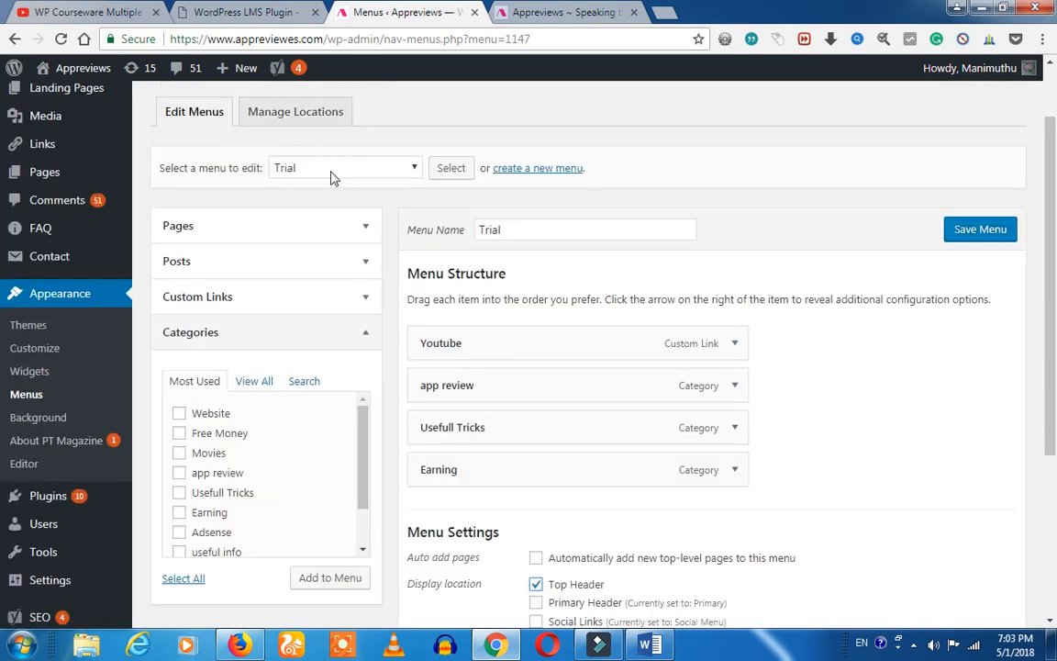
{"action": "left_click", "coordinate": [332, 174]}
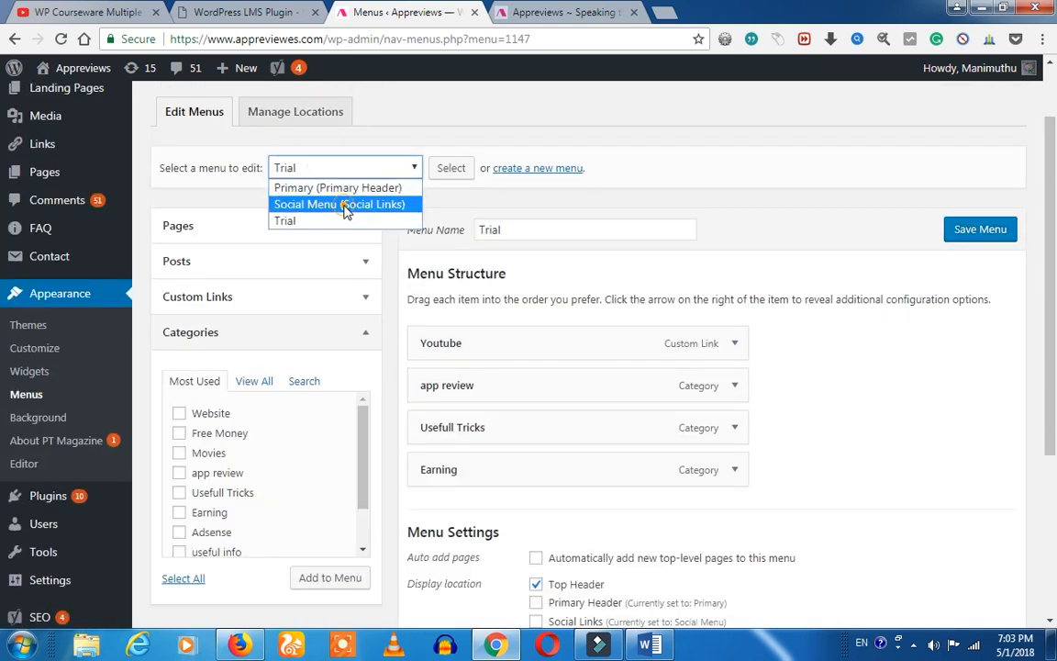
{"action": "left_click", "coordinate": [345, 204]}
{"action": "scroll", "coordinate": [248, 481], "scroll_direction": "down", "scroll_amount": 1}
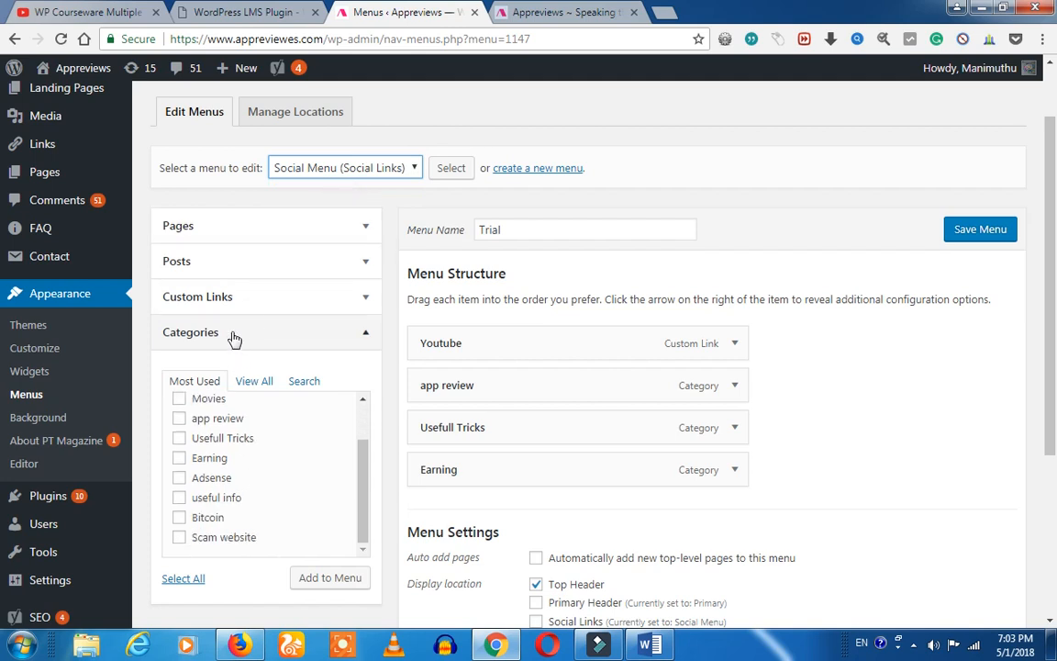
{"action": "left_click", "coordinate": [262, 301]}
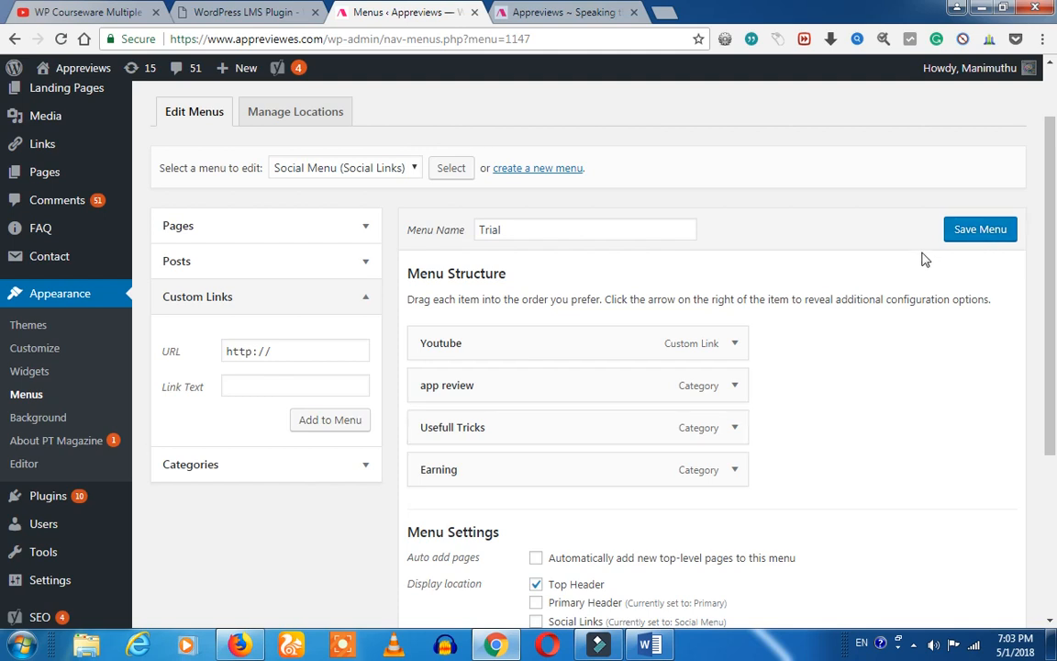
Assign the Trial menu to the Social Links display location instead of Top Header
{"action": "scroll", "coordinate": [496, 330], "scroll_direction": "down", "scroll_amount": 1}
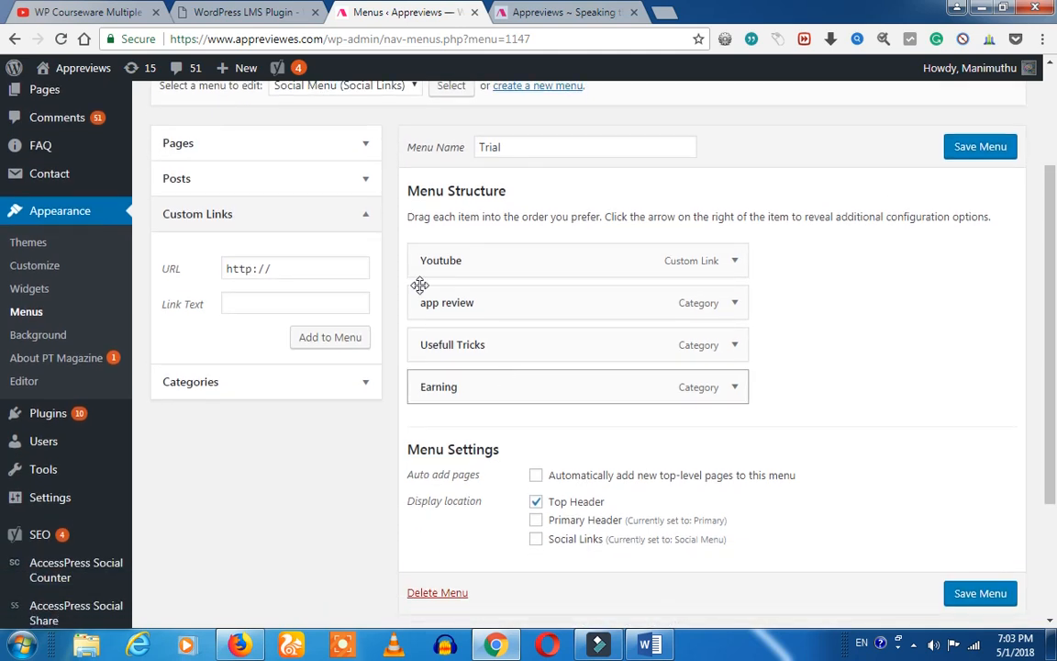
{"action": "left_click", "coordinate": [590, 541]}
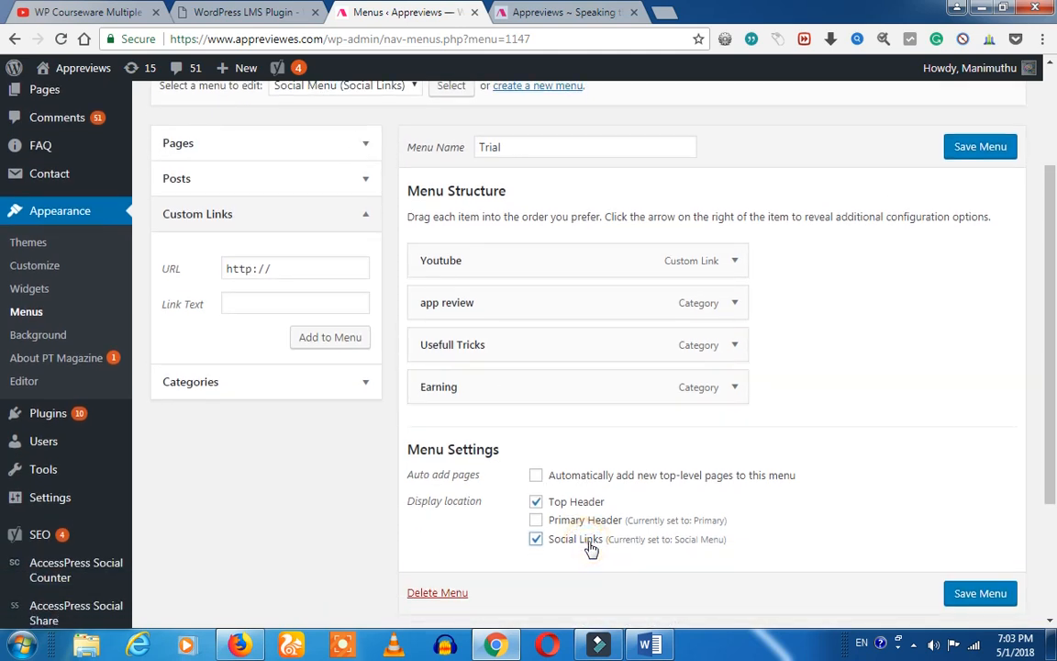
{"action": "left_click", "coordinate": [562, 502]}
{"action": "left_click", "coordinate": [581, 541]}
{"action": "left_click", "coordinate": [574, 544]}
Check the social icons in the live home page's header and return to the menu editor
{"action": "left_click", "coordinate": [523, 12]}
{"action": "scroll", "coordinate": [692, 294], "scroll_direction": "up", "scroll_amount": 15}
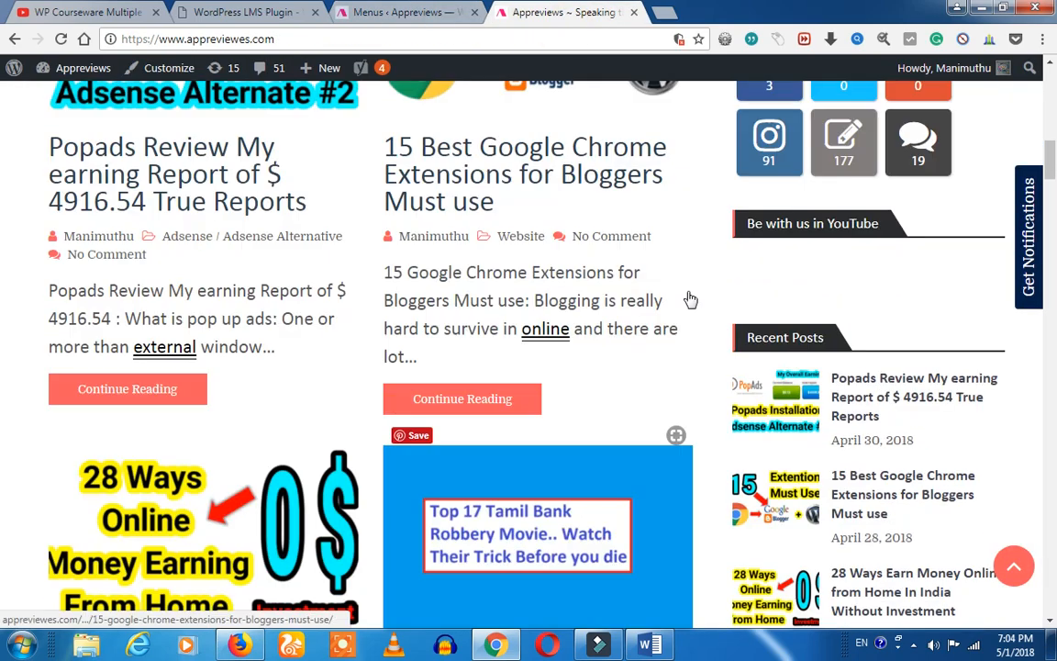
{"action": "left_click", "coordinate": [884, 96]}
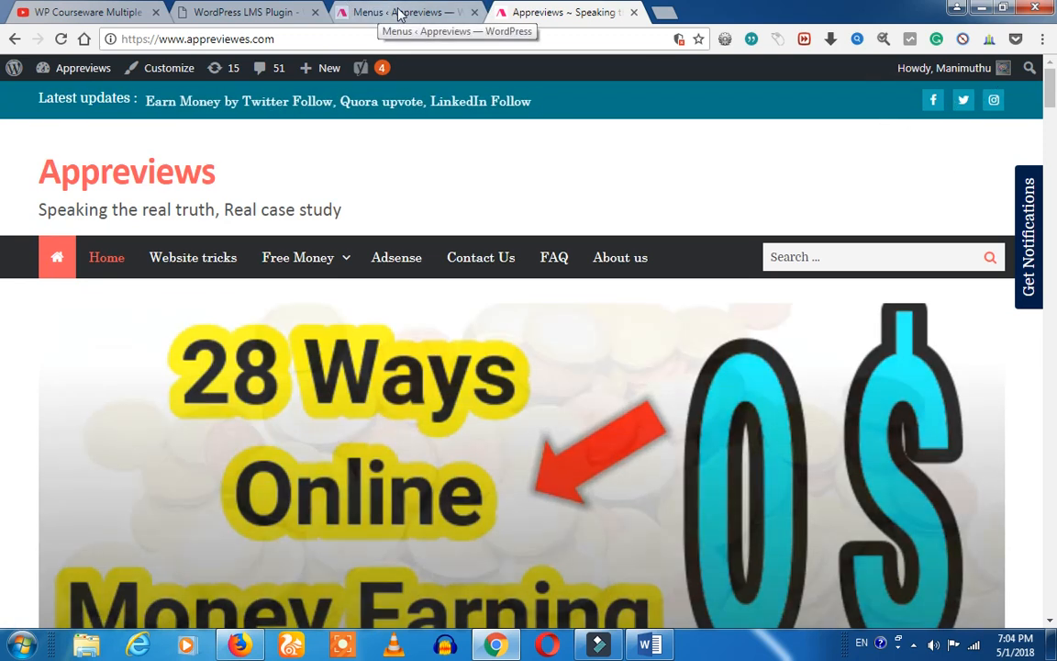
{"action": "left_click", "coordinate": [348, 12]}
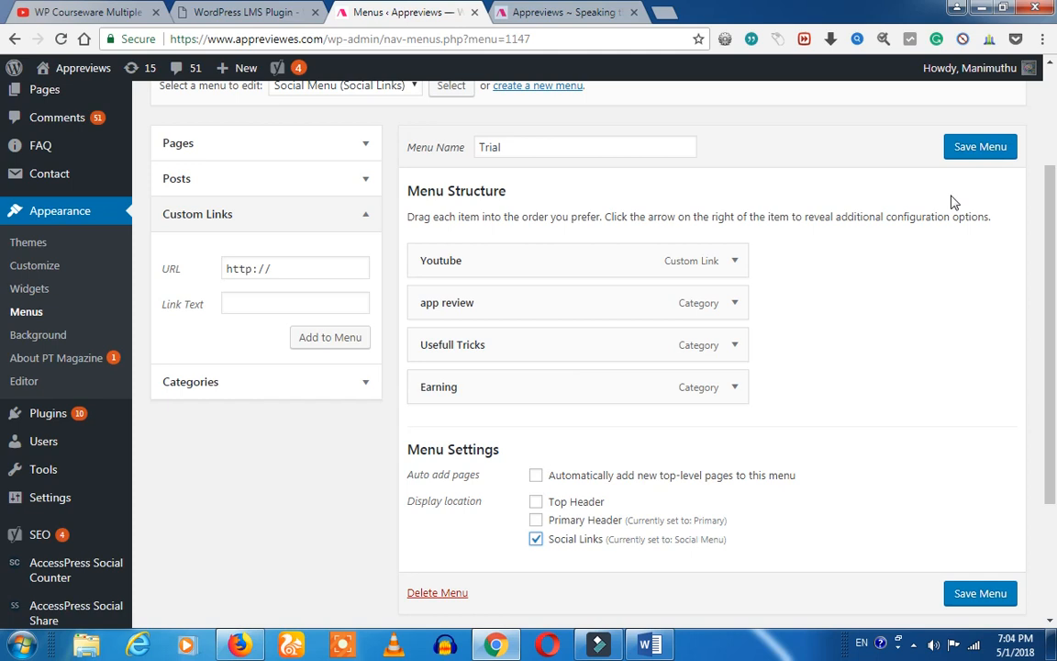
Save the Trial menu and reload the site's home page
{"action": "left_click", "coordinate": [963, 147]}
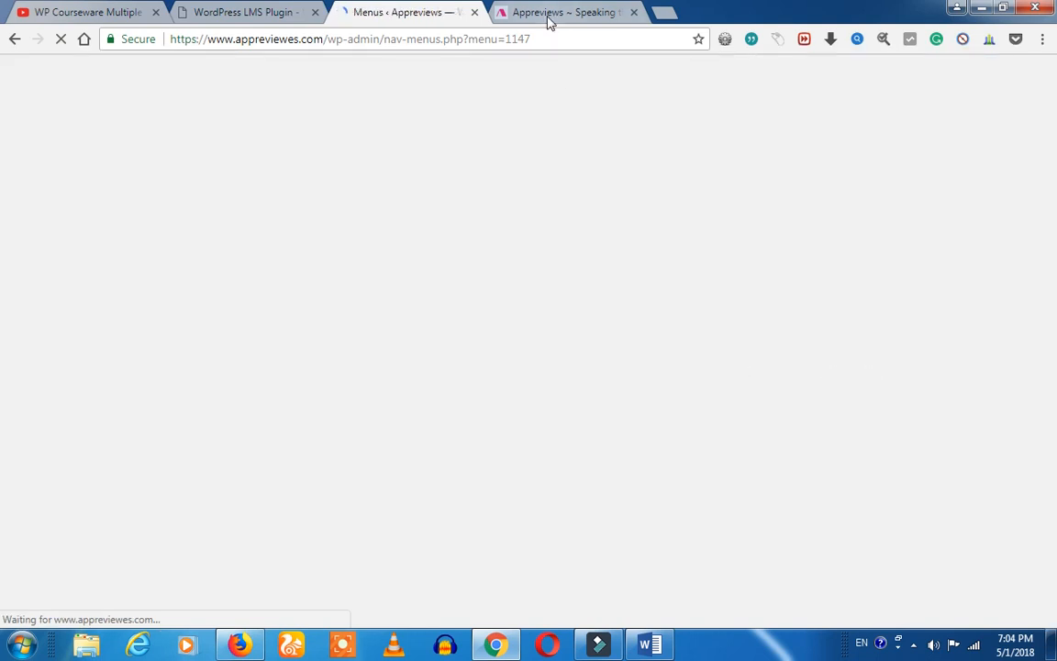
{"action": "left_click", "coordinate": [540, 14]}
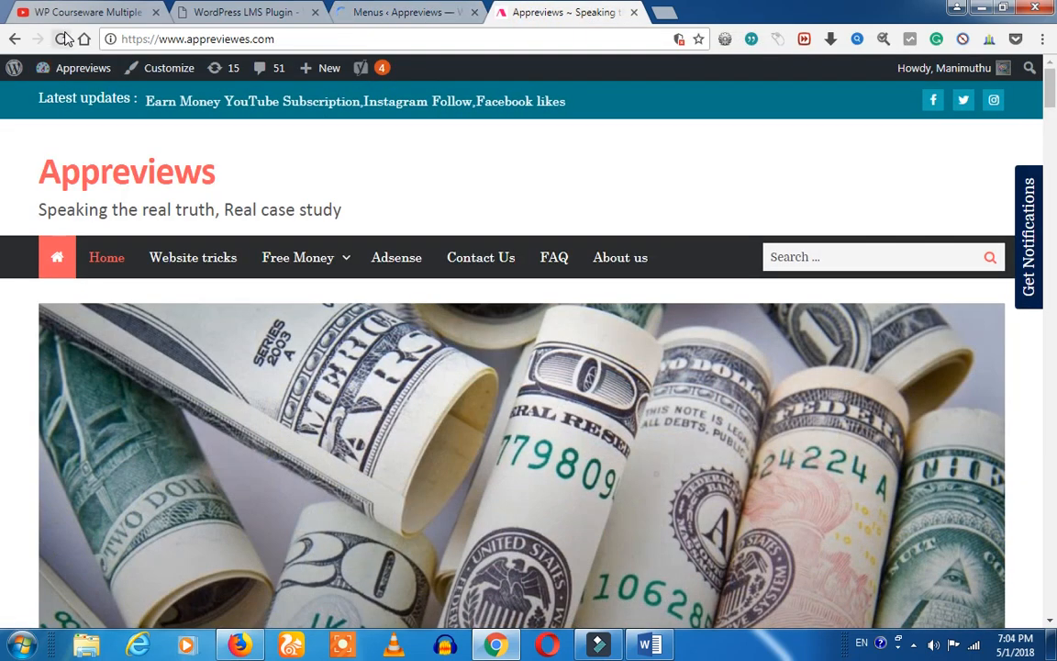
{"action": "left_click", "coordinate": [59, 39]}
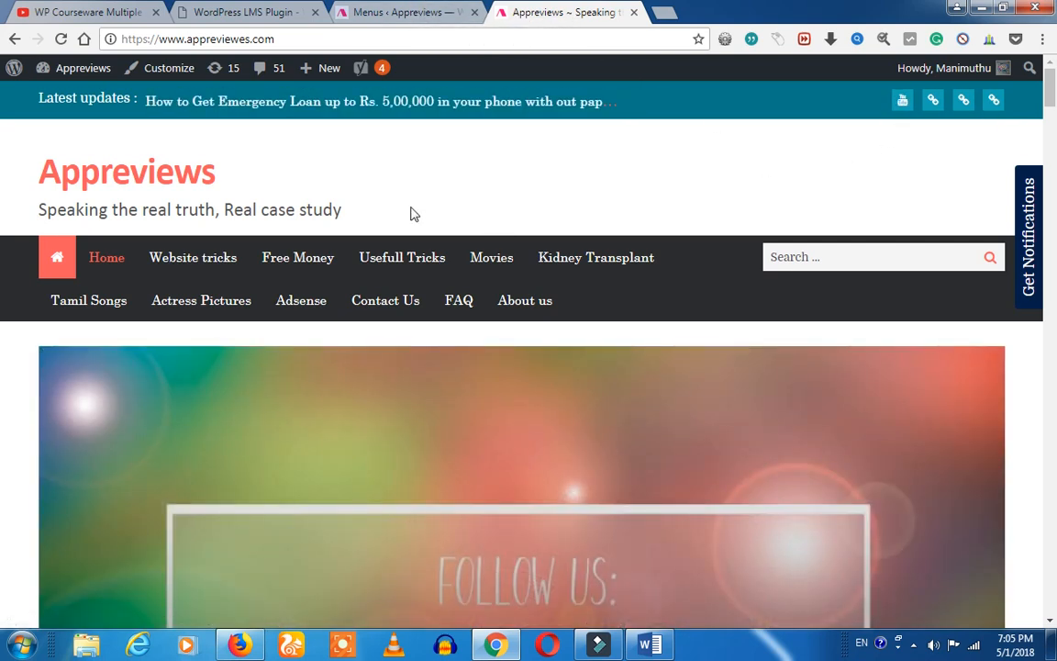
Compare the Trial menu's items and display location with the header icons and navigation on the live home page
{"action": "left_click", "coordinate": [424, 13]}
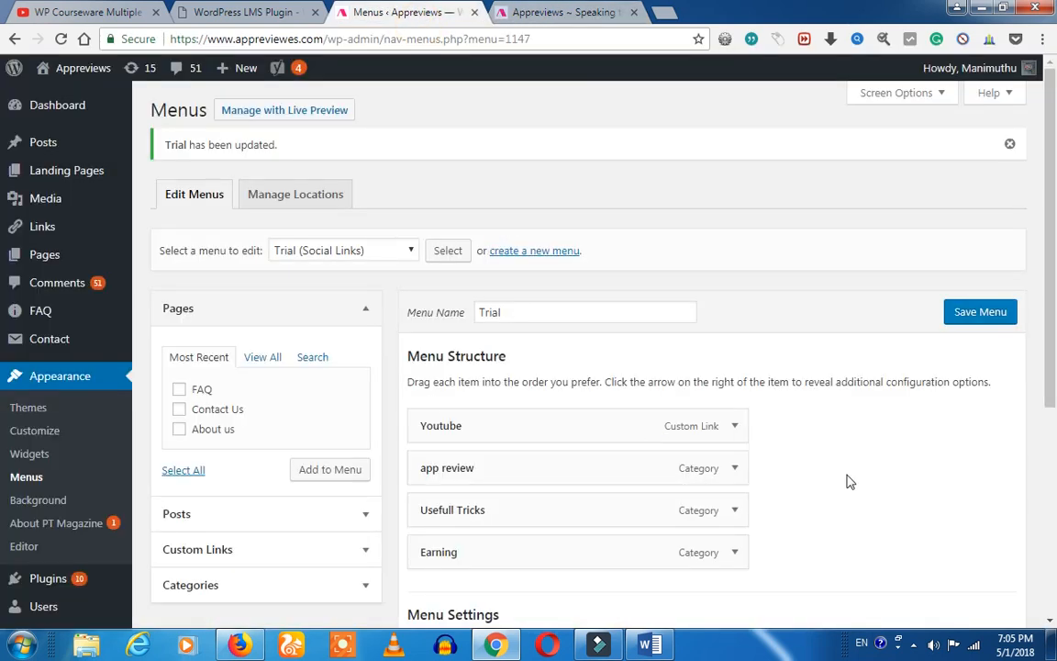
{"action": "scroll", "coordinate": [849, 481], "scroll_direction": "down", "scroll_amount": 3}
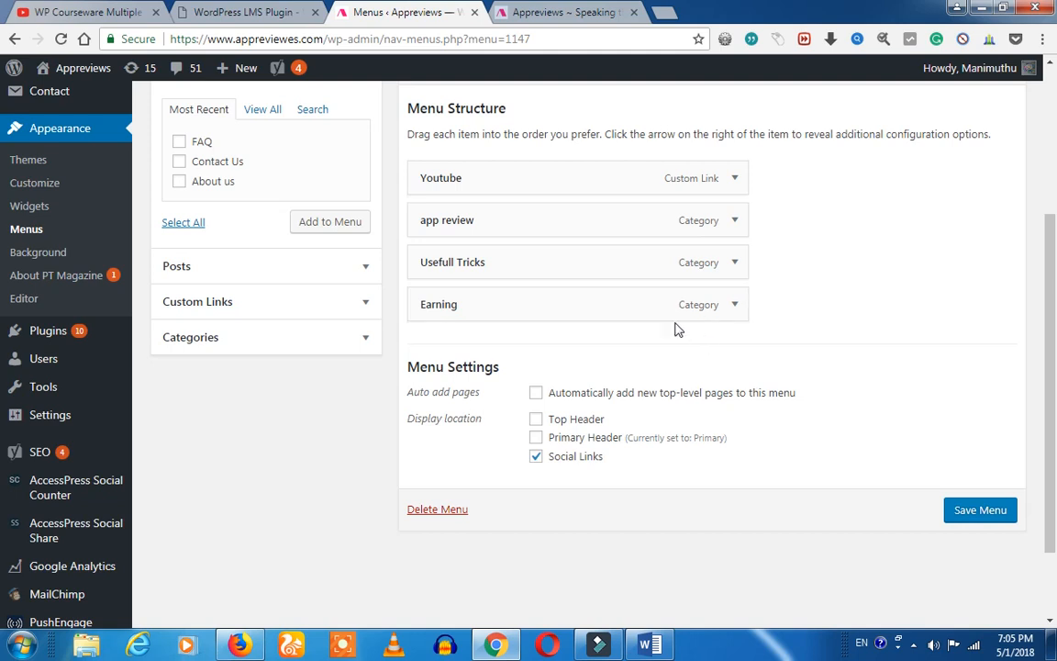
{"action": "scroll", "coordinate": [844, 334], "scroll_direction": "up", "scroll_amount": 1}
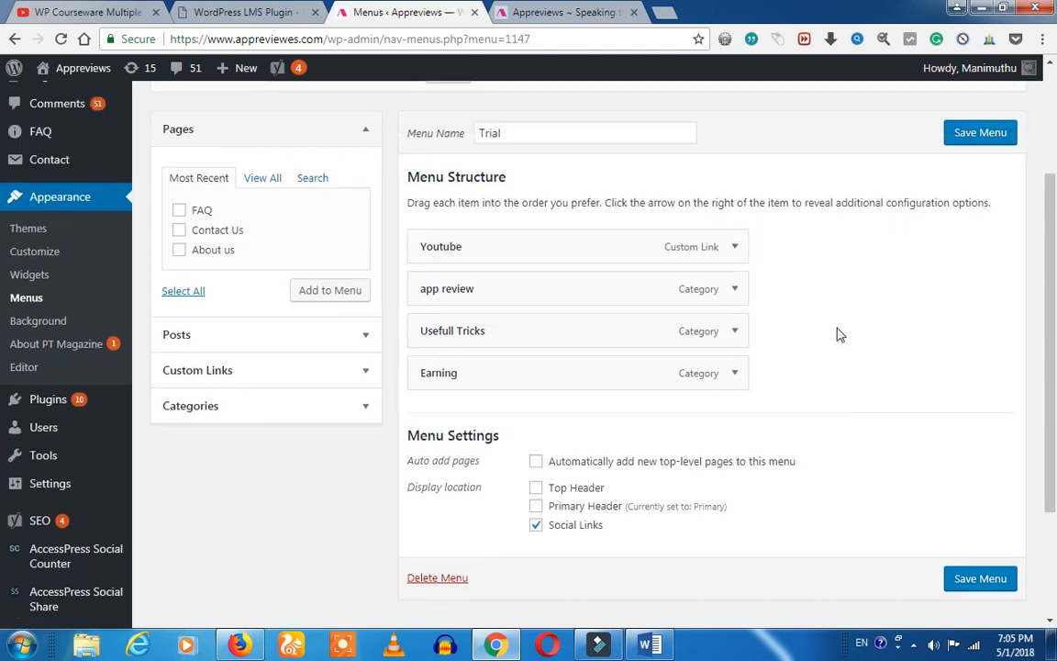
{"action": "left_click", "coordinate": [544, 12]}
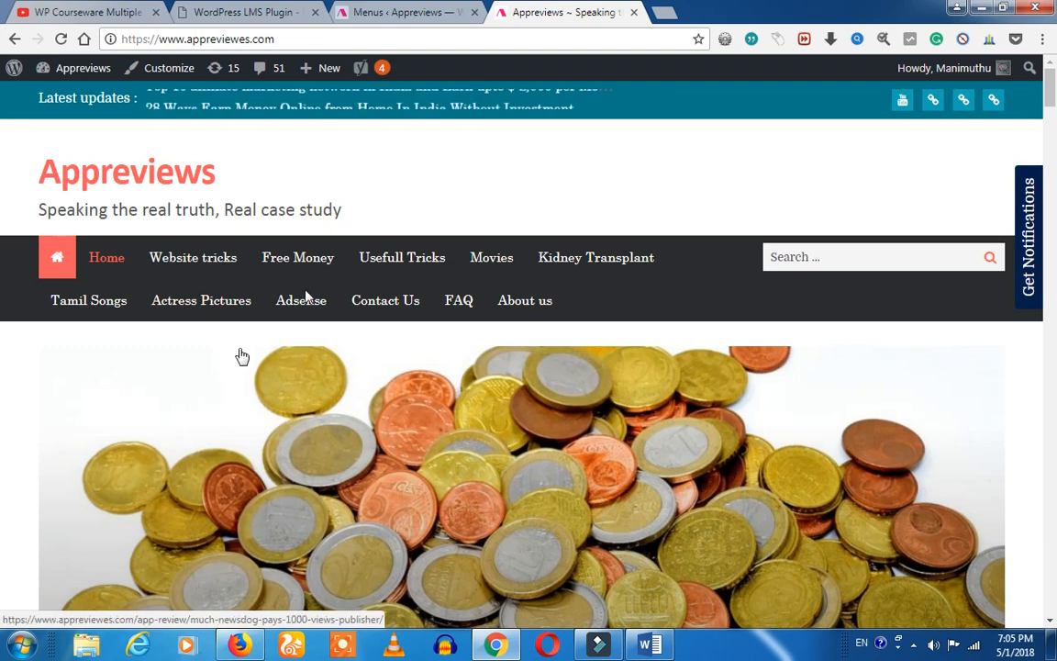
{"action": "left_click", "coordinate": [388, 15]}
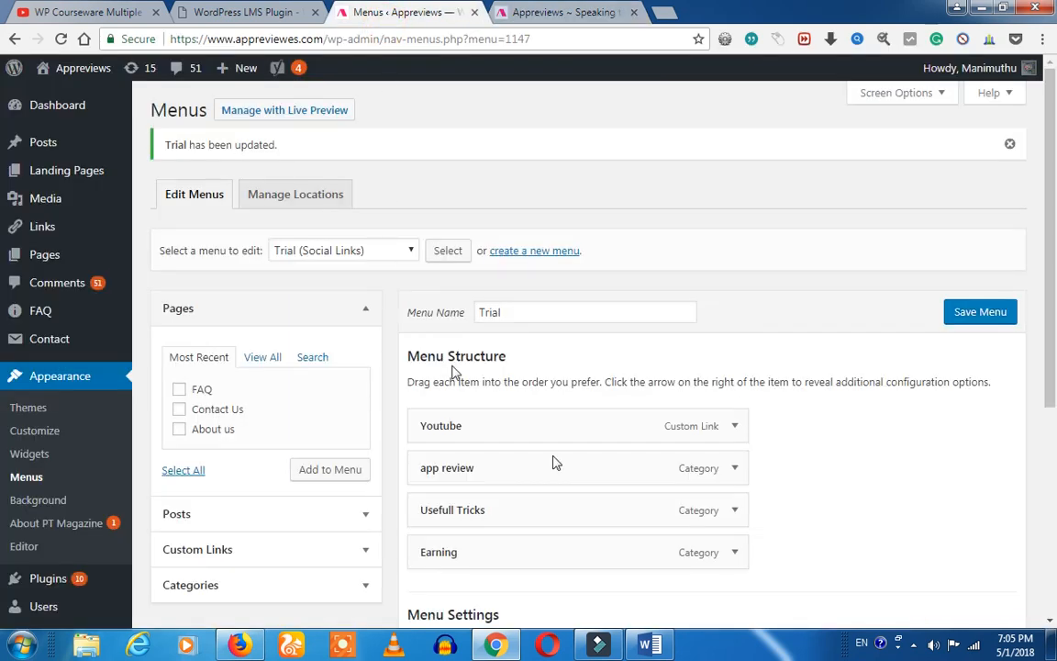
{"action": "scroll", "coordinate": [624, 493], "scroll_direction": "down", "scroll_amount": 2}
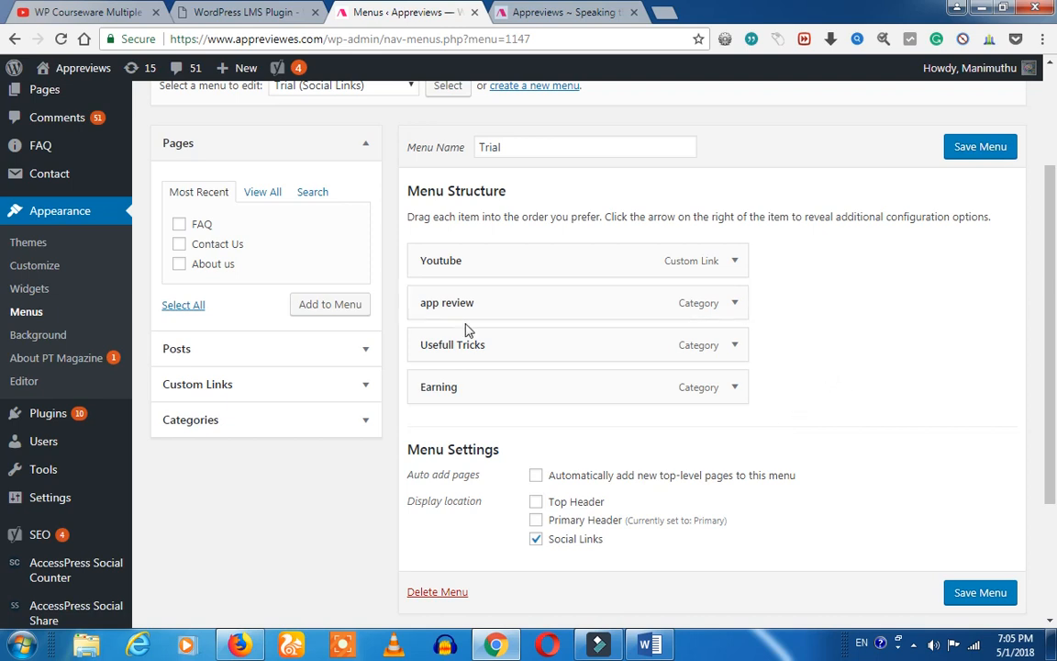
{"action": "scroll", "coordinate": [467, 330], "scroll_direction": "up", "scroll_amount": 2}
Load the Primary (Primary Header) menu for editing and review its items
{"action": "left_click", "coordinate": [347, 257]}
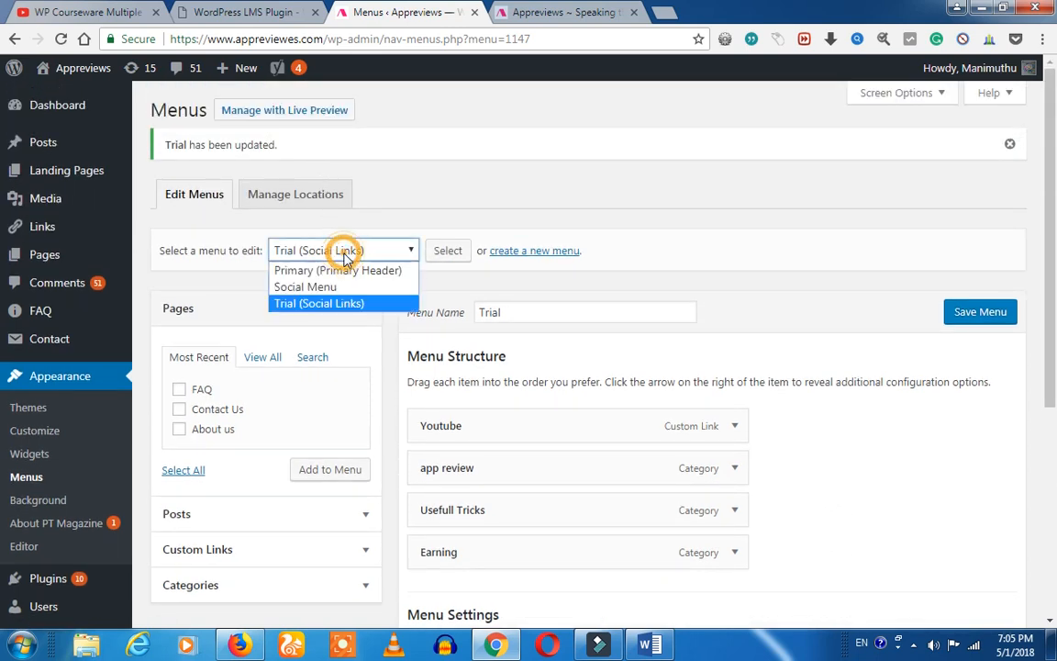
{"action": "left_click", "coordinate": [341, 272]}
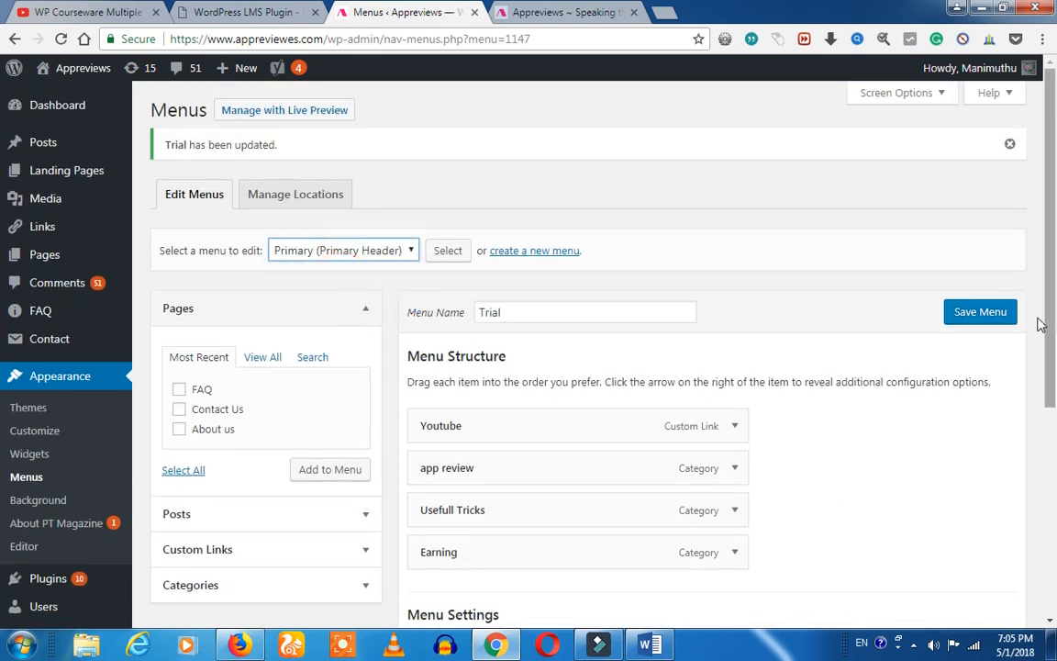
{"action": "left_click", "coordinate": [447, 255]}
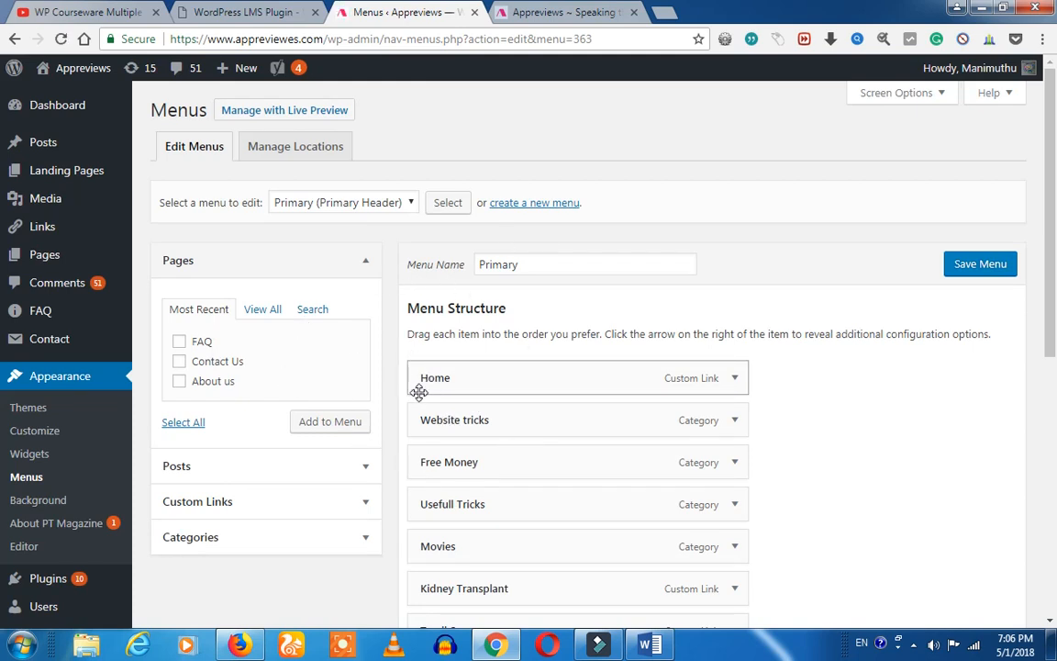
{"action": "scroll", "coordinate": [418, 393], "scroll_direction": "down", "scroll_amount": 5}
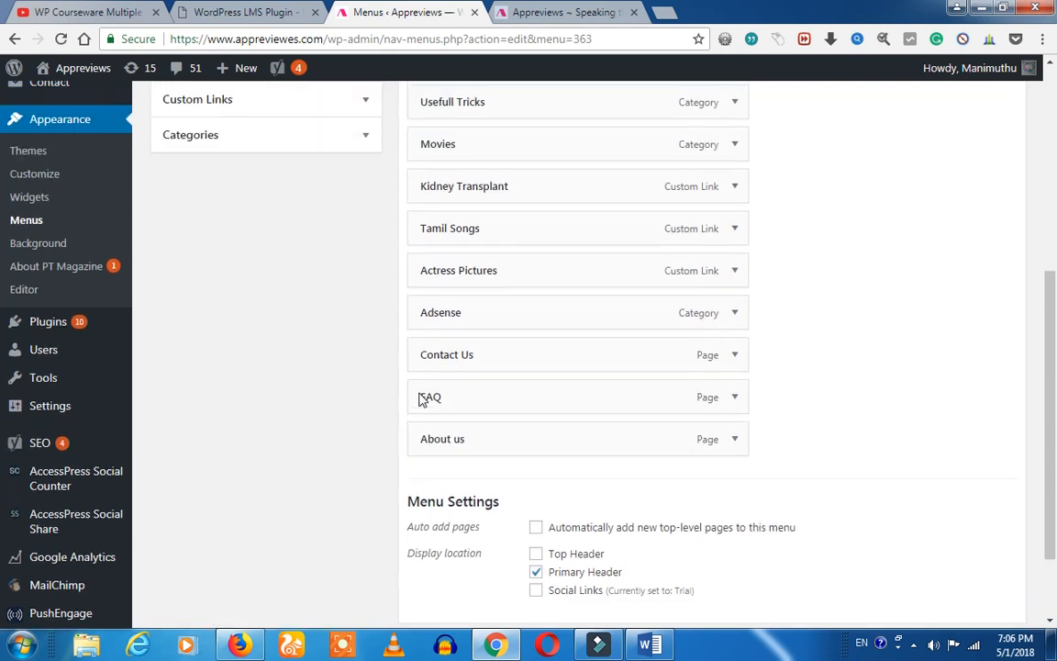
{"action": "scroll", "coordinate": [420, 397], "scroll_direction": "up", "scroll_amount": 3}
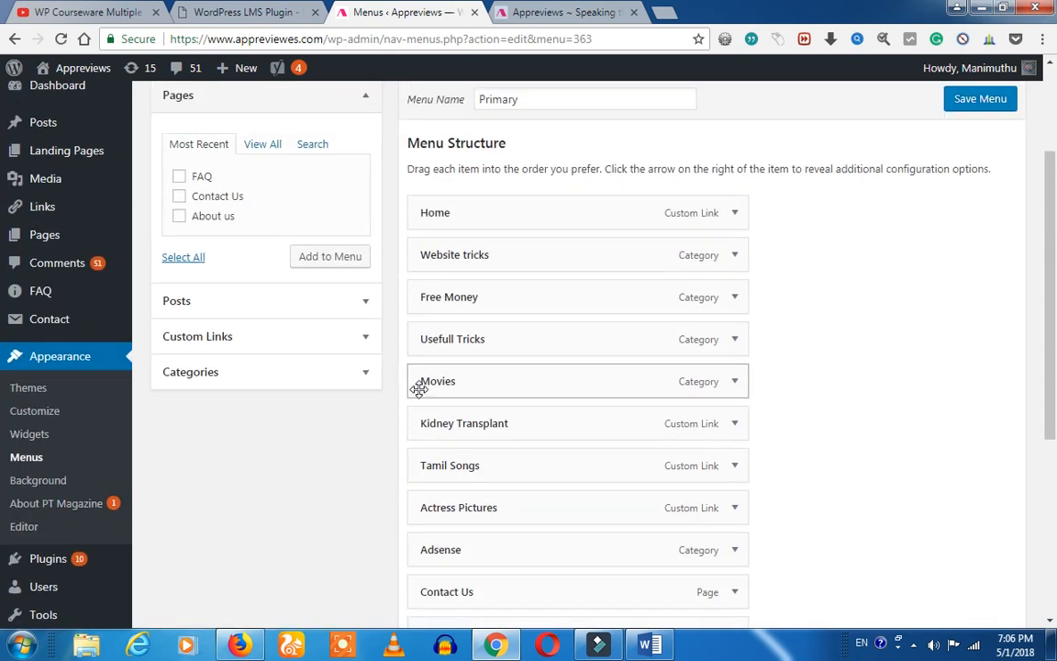
{"action": "scroll", "coordinate": [420, 384], "scroll_direction": "up", "scroll_amount": 1}
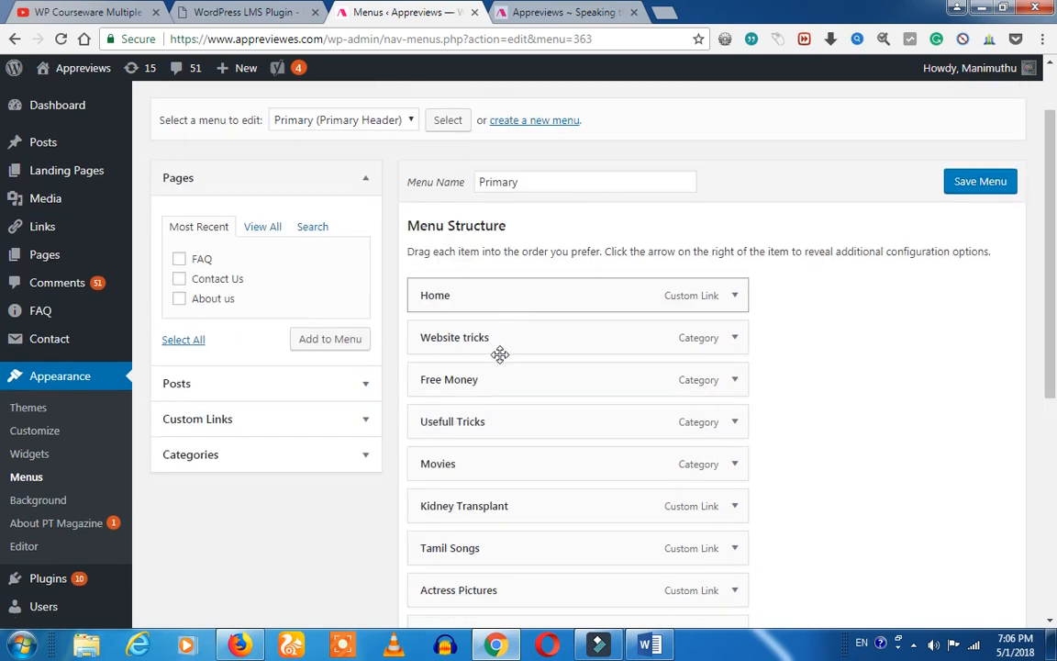
Nest Free Money, Usefull Tricks, Movies, Kidney Transplant, Tamil Songs and Actress Pictures as sub items under Website tricks
{"action": "left_click_drag", "start_coordinate": [471, 384], "coordinate": [504, 380]}
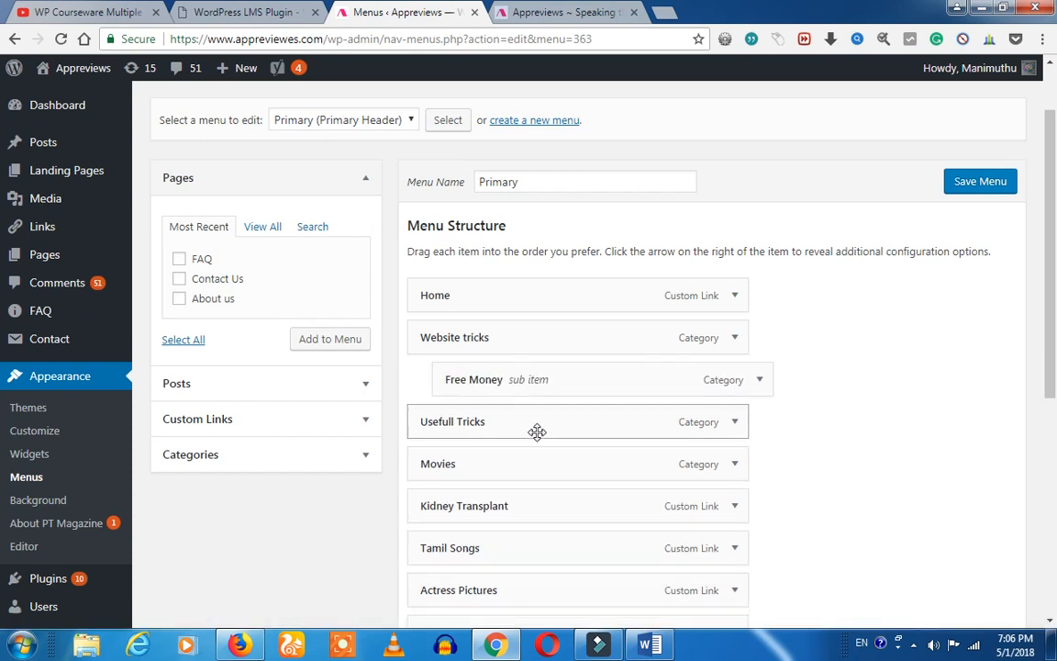
{"action": "mouse_move", "coordinate": [502, 425]}
{"action": "left_mouse_down"}
{"action": "mouse_move", "coordinate": [525, 421]}
{"action": "mouse_move", "coordinate": [509, 438]}
{"action": "left_mouse_up"}
{"action": "left_click_drag", "start_coordinate": [508, 465], "coordinate": [510, 462]}
{"action": "left_click_drag", "start_coordinate": [493, 505], "coordinate": [532, 505]}
{"action": "left_click_drag", "start_coordinate": [492, 549], "coordinate": [531, 551]}
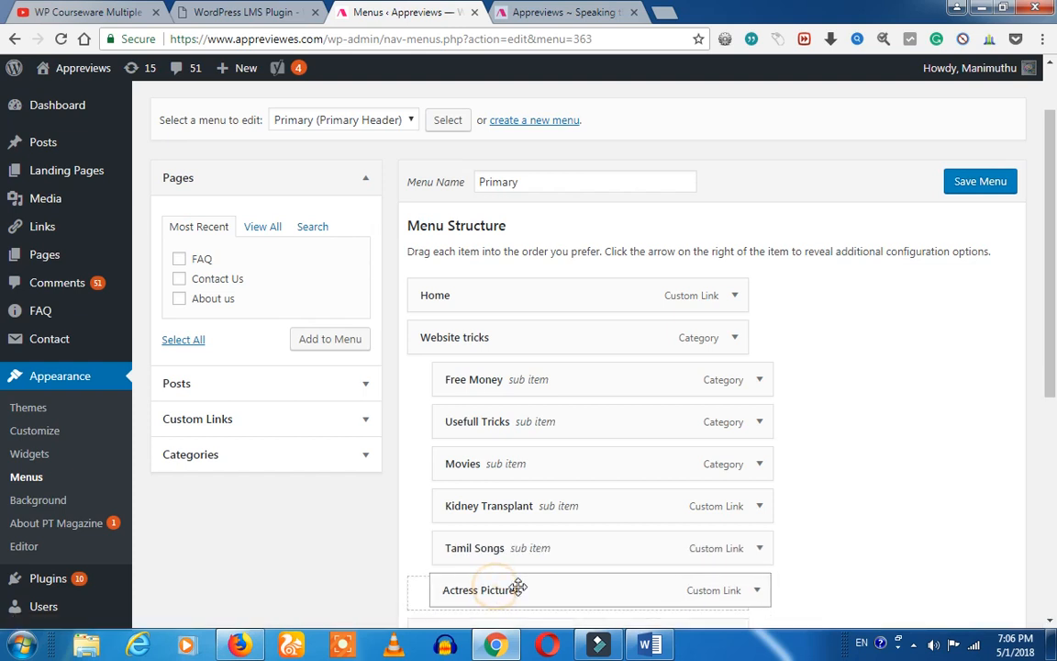
{"action": "left_click_drag", "start_coordinate": [532, 589], "coordinate": [560, 590]}
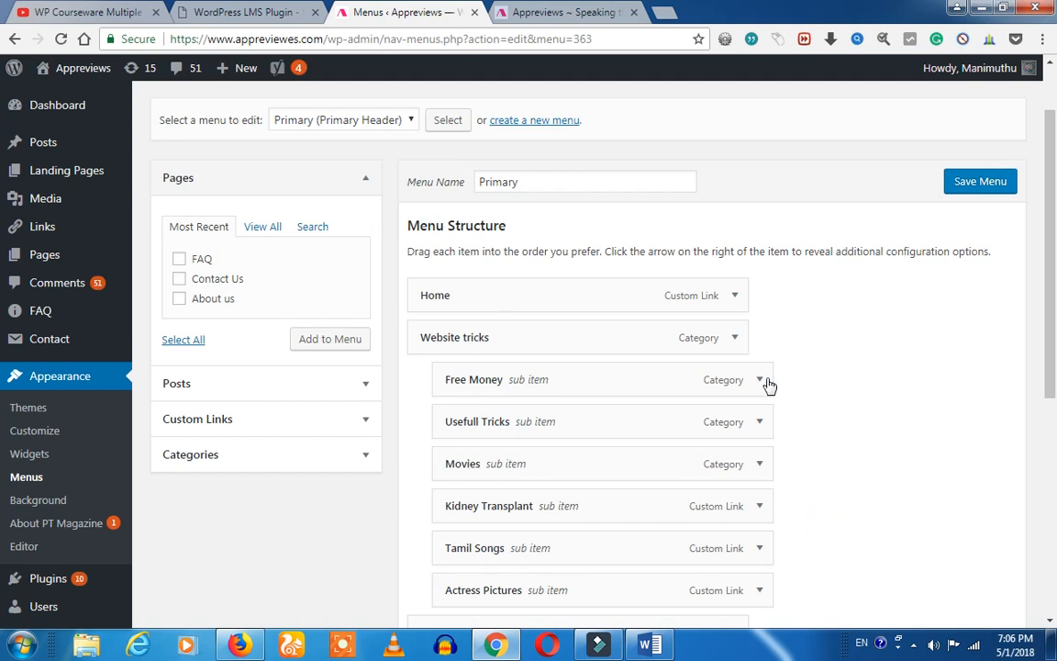
Save the Primary menu and dismiss the update notice
{"action": "scroll", "coordinate": [611, 472], "scroll_direction": "down", "scroll_amount": 4}
{"action": "scroll", "coordinate": [609, 467], "scroll_direction": "up", "scroll_amount": 3}
{"action": "scroll", "coordinate": [605, 458], "scroll_direction": "up", "scroll_amount": 1}
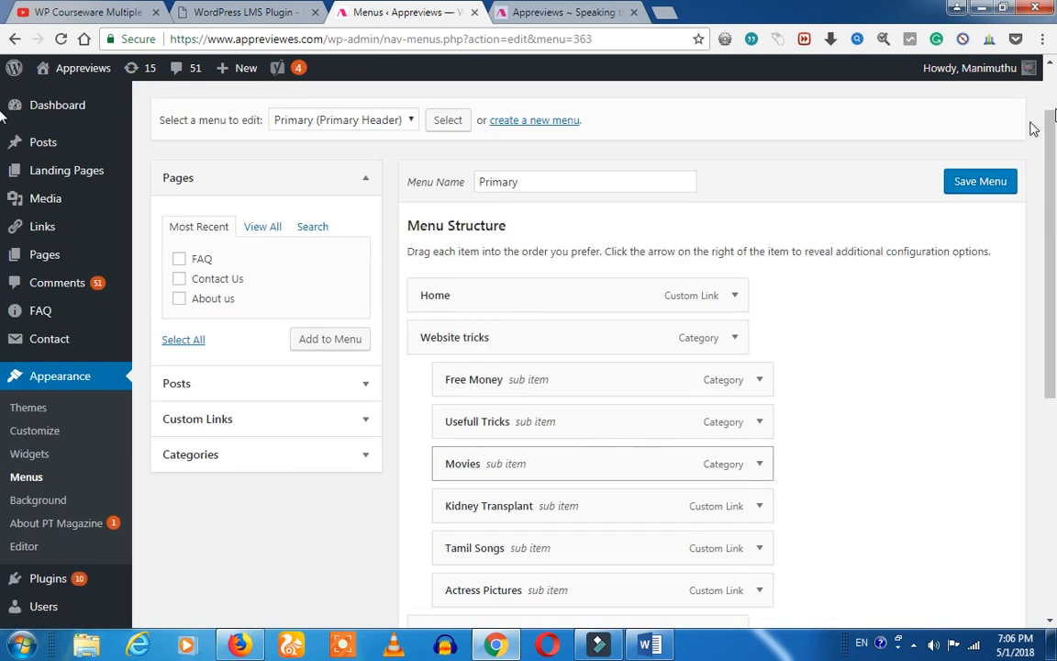
{"action": "left_click", "coordinate": [986, 184]}
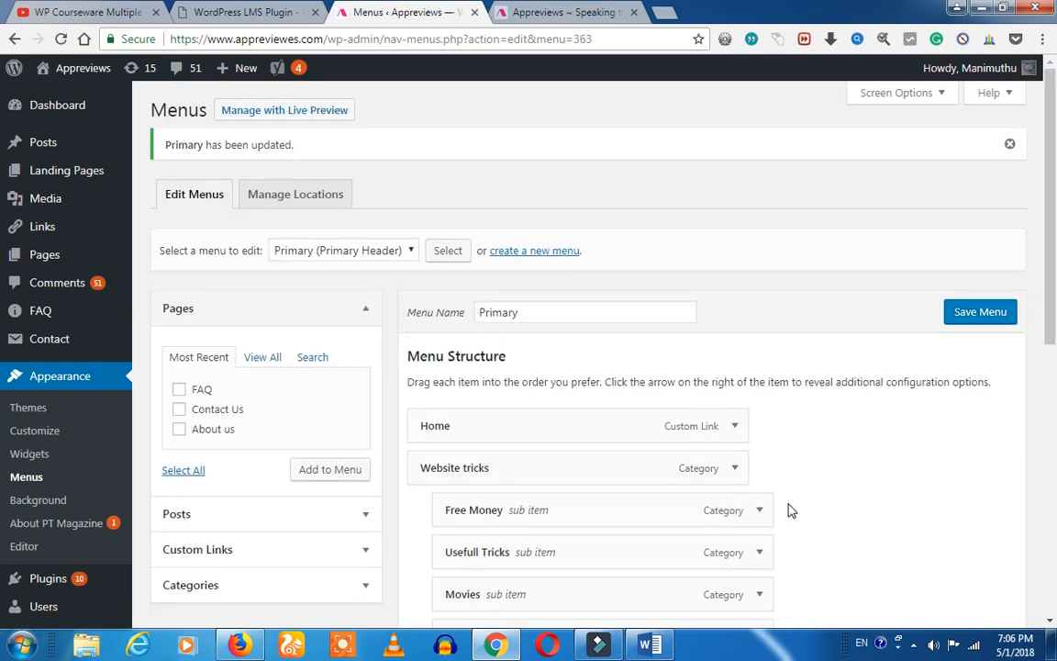
{"action": "left_click", "coordinate": [545, 15]}
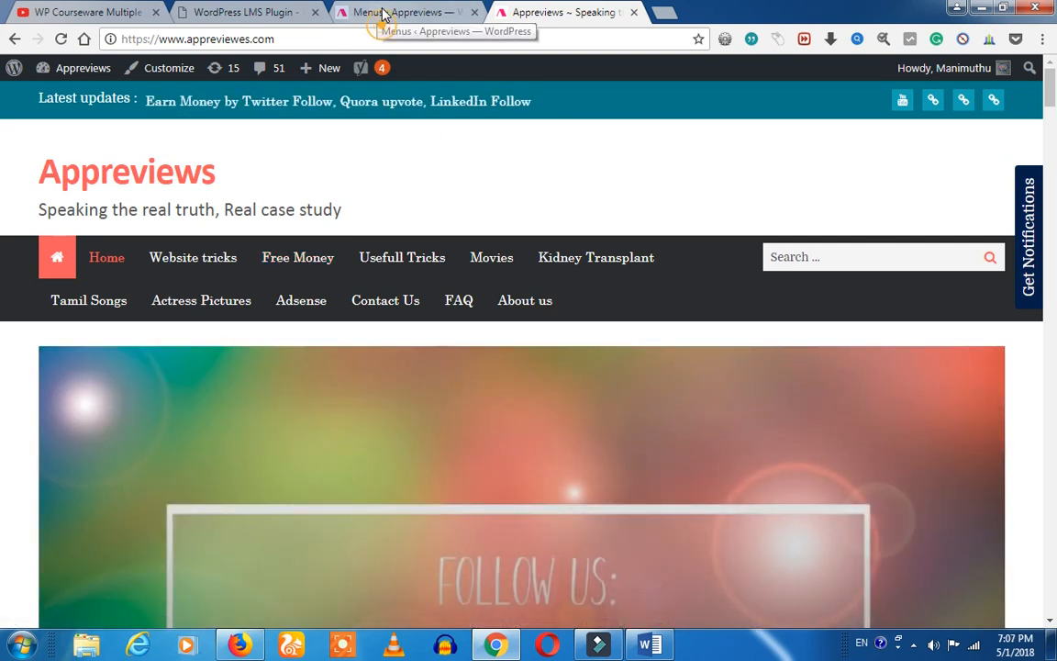
{"action": "left_click", "coordinate": [377, 11]}
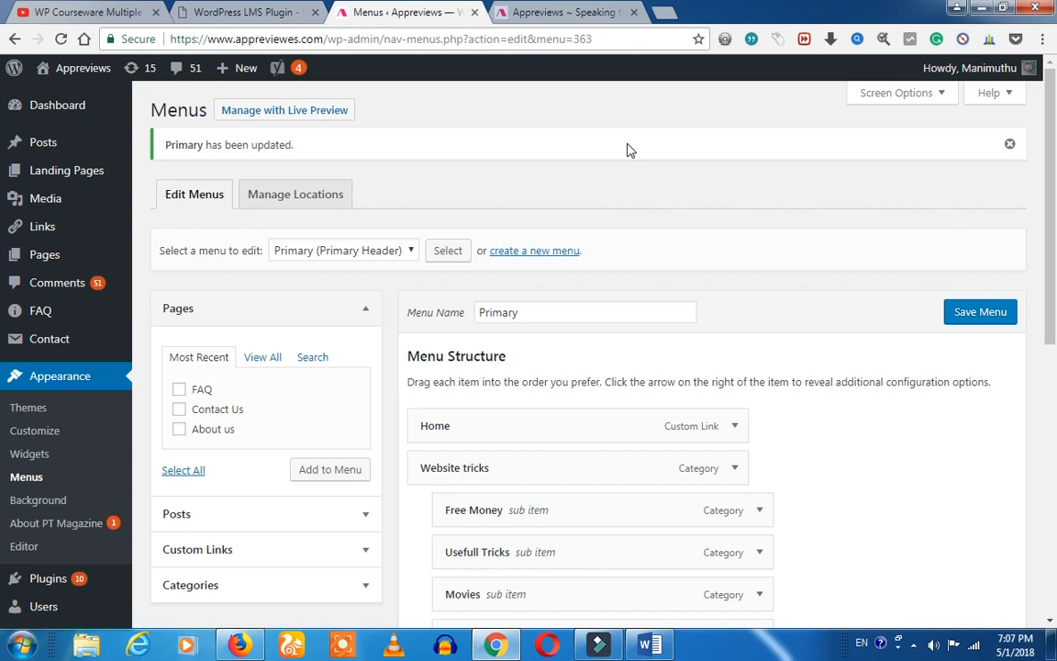
{"action": "left_click", "coordinate": [1009, 146]}
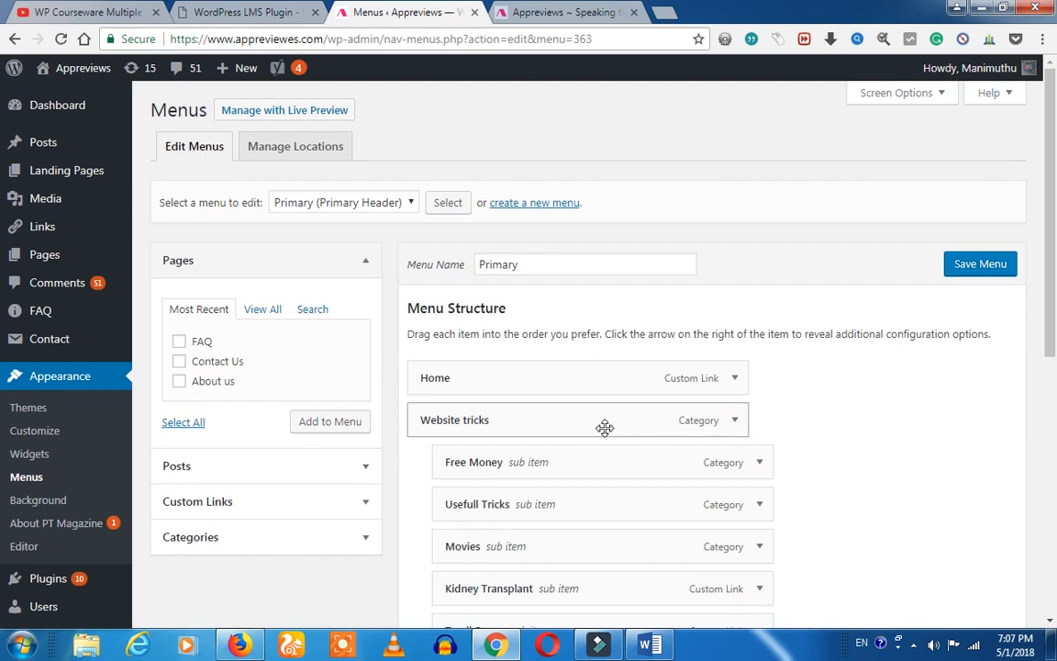
Reload the live home page and reveal the Website tricks submenu to compare it with the Primary menu's structure
{"action": "scroll", "coordinate": [533, 536], "scroll_direction": "down", "scroll_amount": 3}
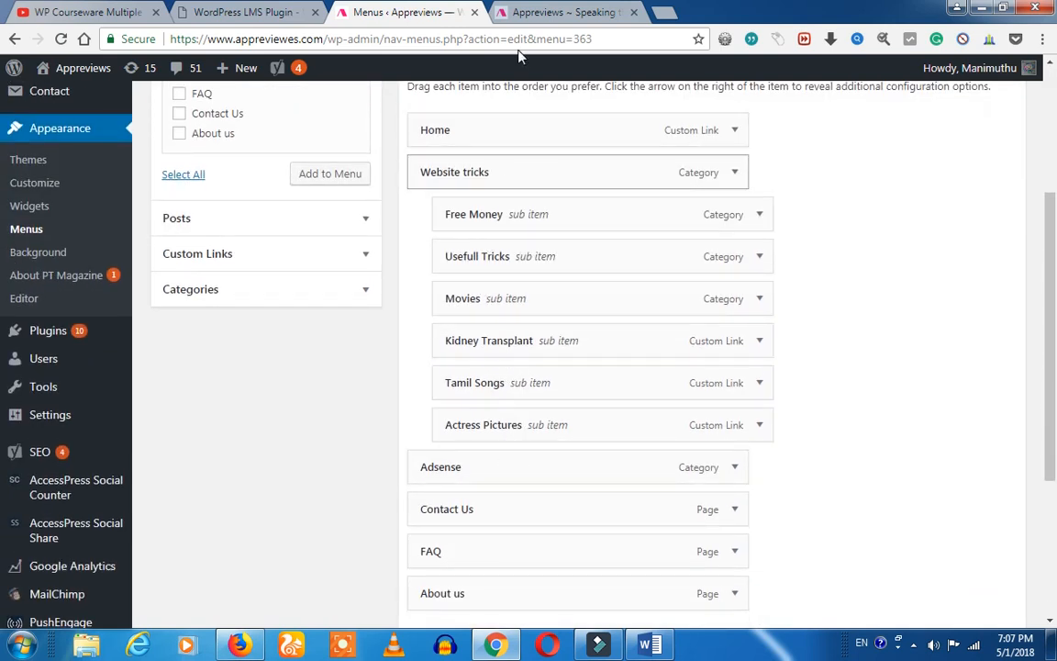
{"action": "left_click", "coordinate": [543, 14]}
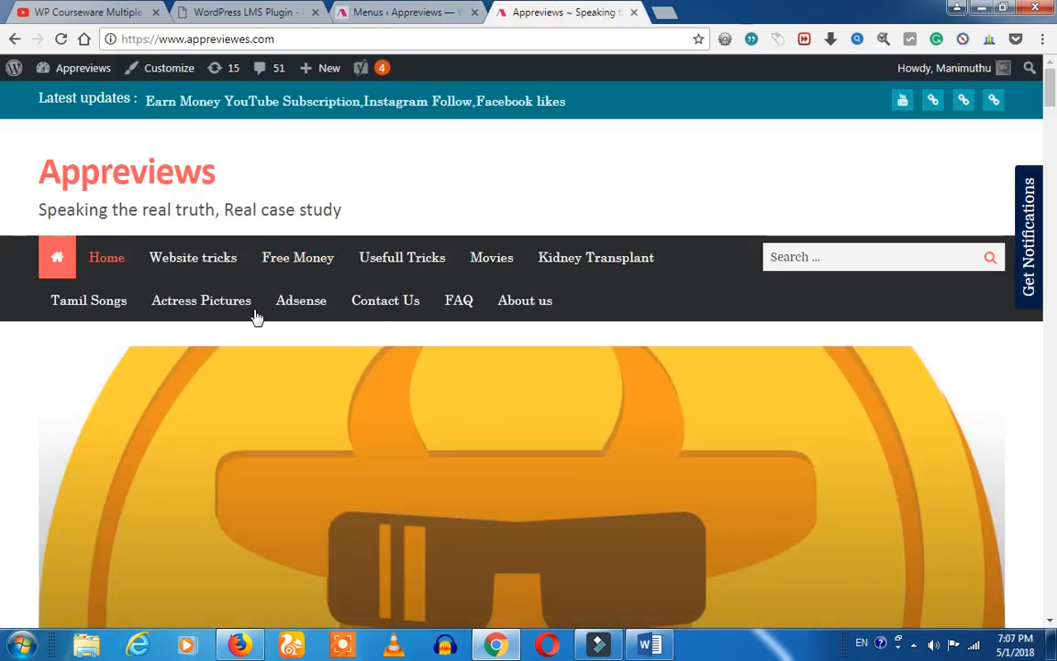
{"action": "left_click", "coordinate": [61, 40]}
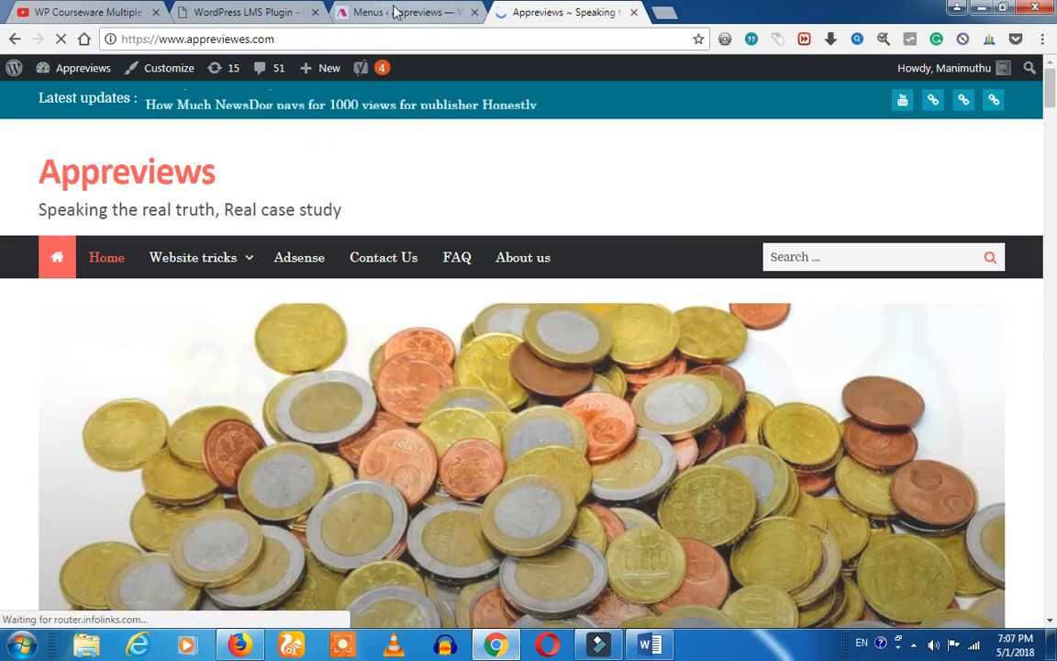
{"action": "left_click", "coordinate": [394, 17]}
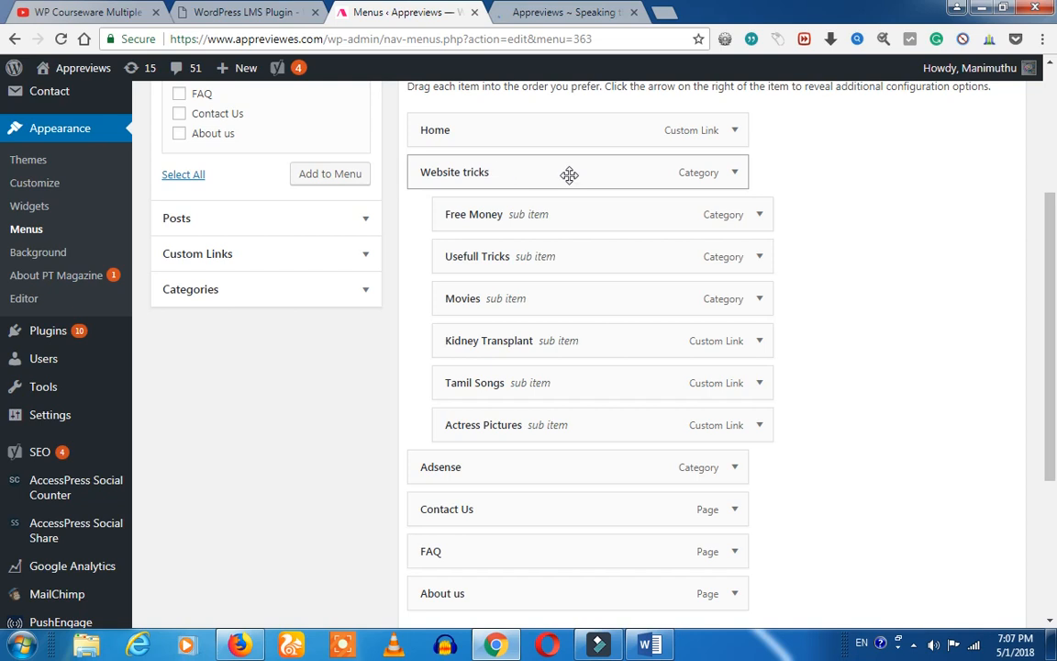
{"action": "left_click", "coordinate": [543, 13]}
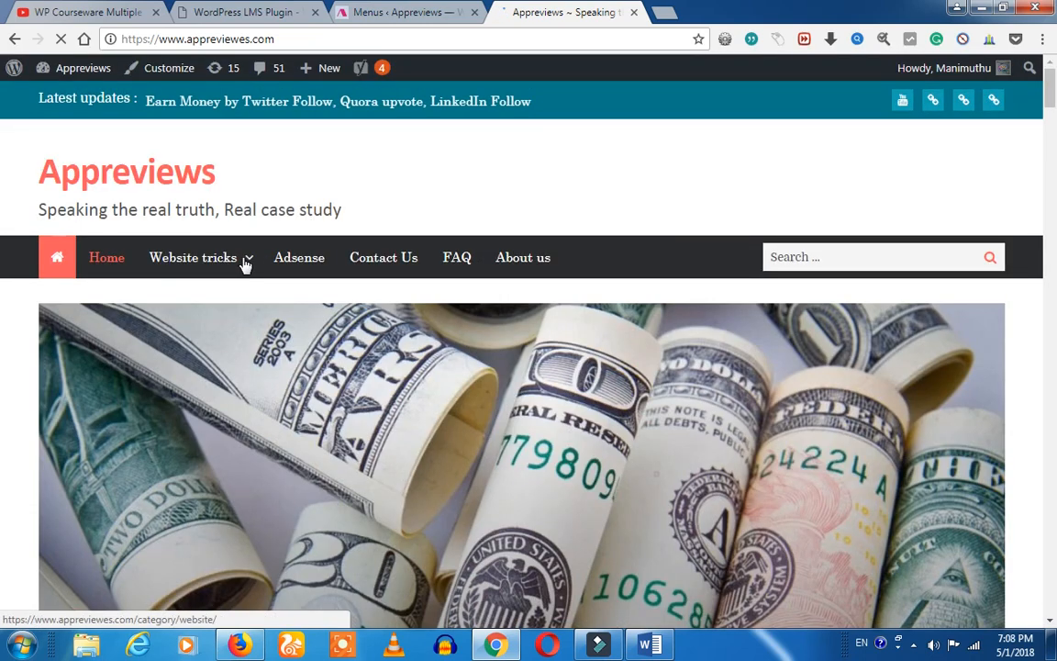
{"action": "mouse_move", "coordinate": [246, 264]}
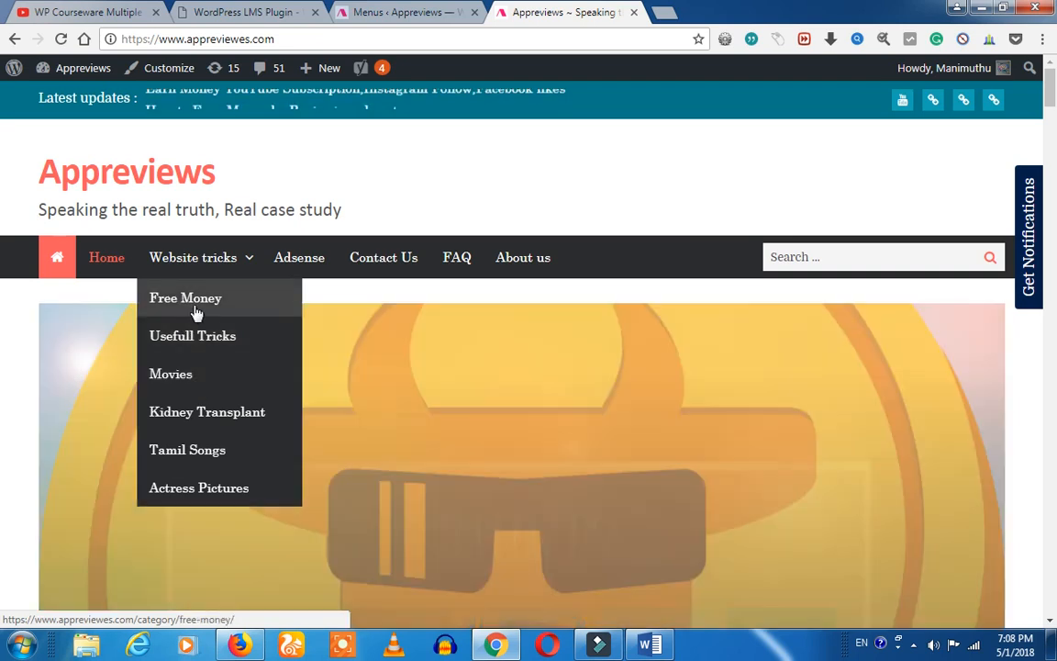
Open the Free Money category from the Website tricks submenu and look through its posts
{"action": "left_click", "coordinate": [195, 313]}
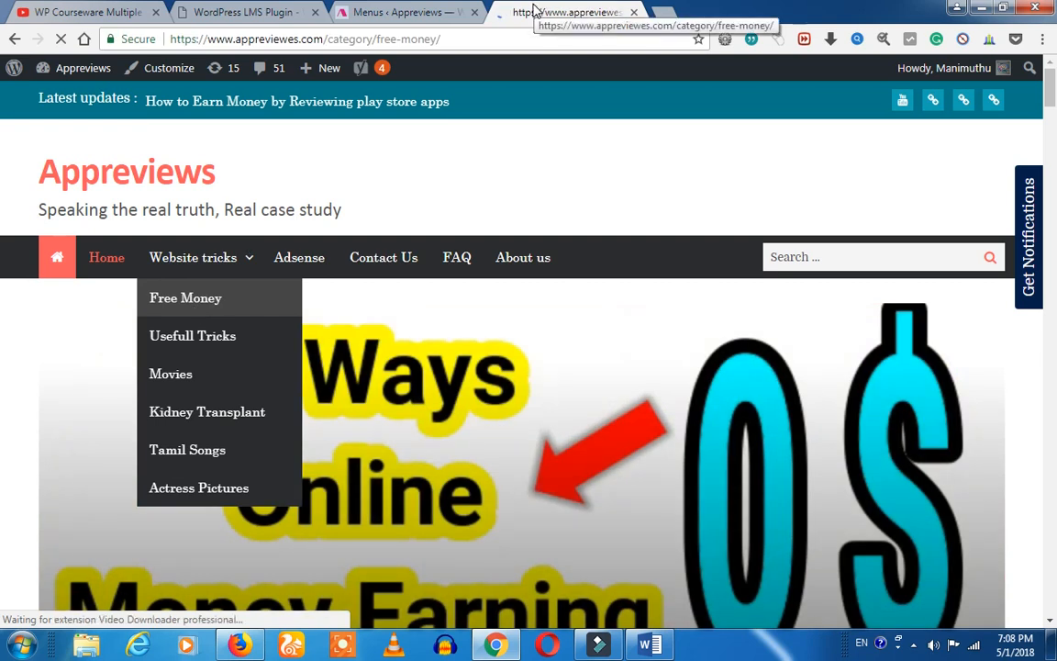
{"action": "left_click", "coordinate": [465, 40]}
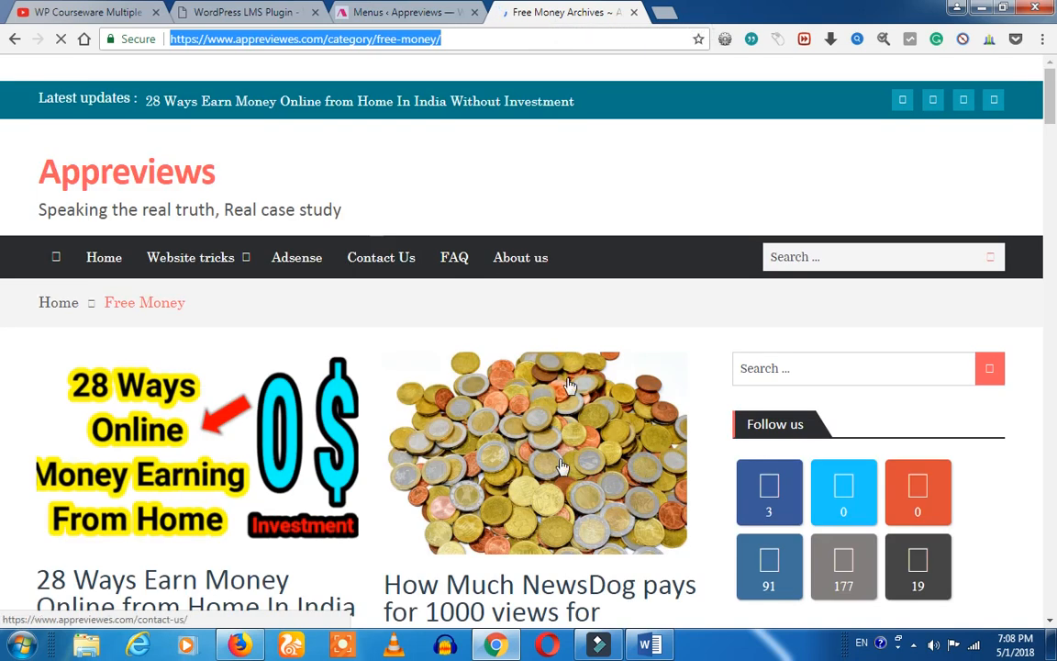
{"action": "scroll", "coordinate": [377, 422], "scroll_direction": "down", "scroll_amount": 5}
{"action": "scroll", "coordinate": [377, 404], "scroll_direction": "down", "scroll_amount": 10}
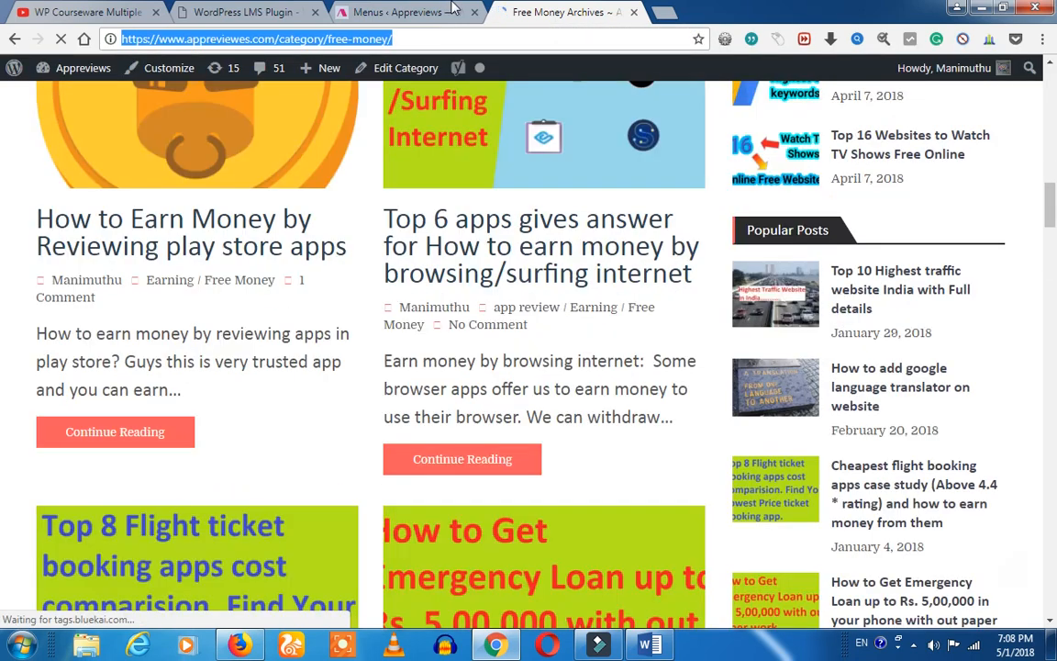
In the Primary menu's structure, move Movies below Tamil Songs and nest it as that item's sub item
{"action": "left_click", "coordinate": [409, 13]}
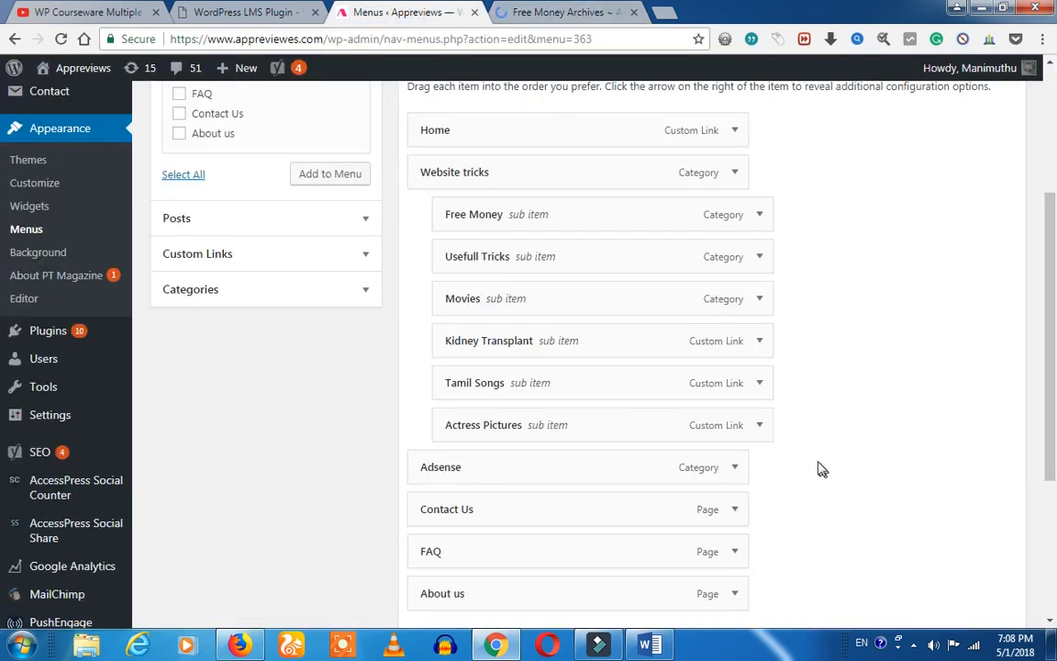
{"action": "scroll", "coordinate": [821, 457], "scroll_direction": "up", "scroll_amount": 1}
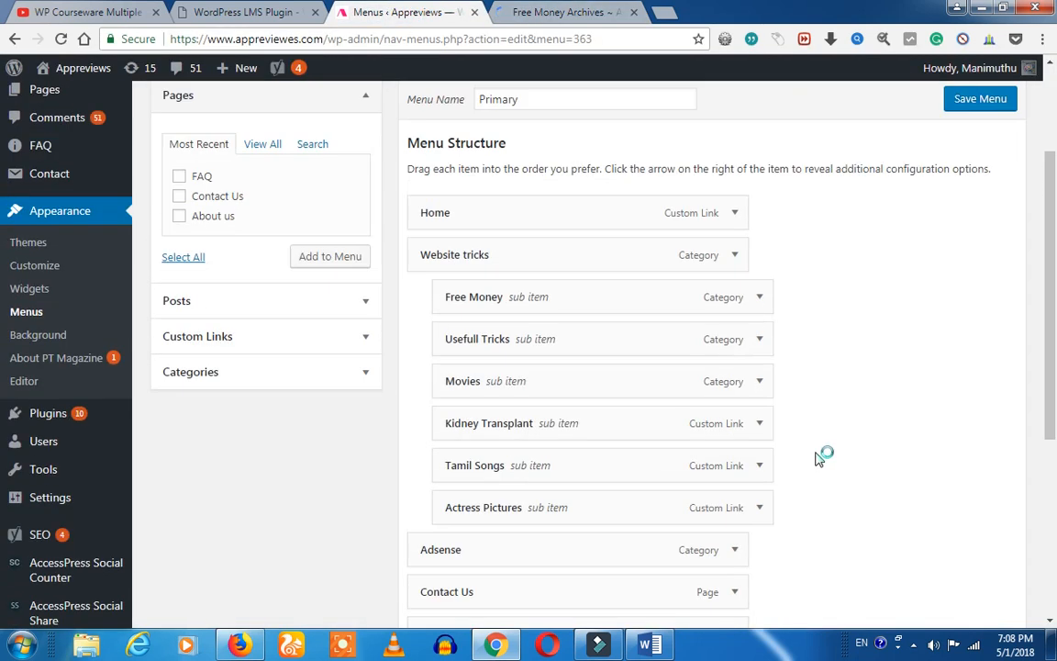
{"action": "left_click", "coordinate": [595, 387]}
{"action": "left_click_drag", "start_coordinate": [574, 311], "coordinate": [549, 364]}
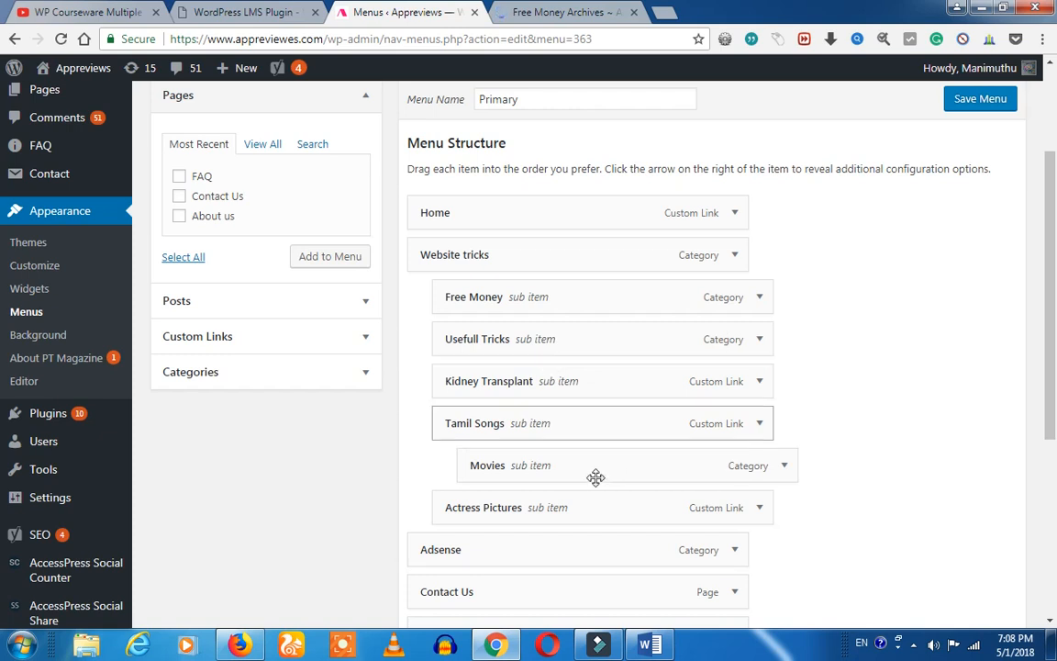
Outdent Movies to the same sub item level as Tamil Songs and Actress Pictures, keeping it between them
{"action": "left_click", "coordinate": [569, 469]}
{"action": "left_click_drag", "start_coordinate": [532, 469], "coordinate": [620, 469]}
{"action": "left_click_drag", "start_coordinate": [595, 512], "coordinate": [637, 509]}
{"action": "left_click", "coordinate": [930, 407]}
{"action": "left_click", "coordinate": [679, 511]}
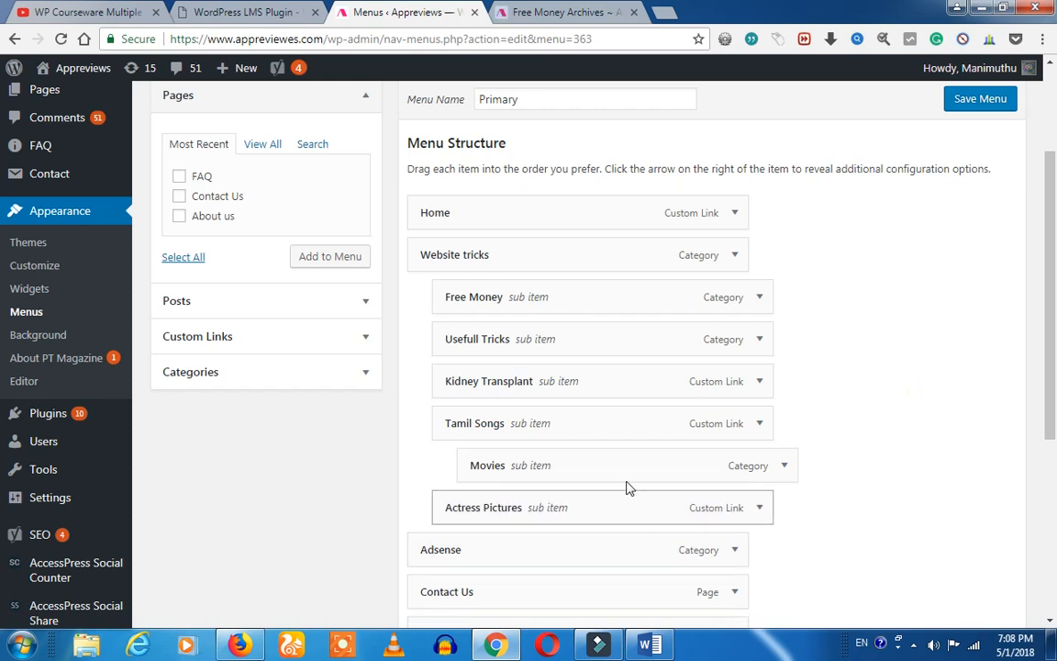
{"action": "mouse_move", "coordinate": [561, 471]}
{"action": "left_mouse_down"}
{"action": "mouse_move", "coordinate": [545, 472]}
{"action": "mouse_move", "coordinate": [554, 469]}
{"action": "left_mouse_up"}
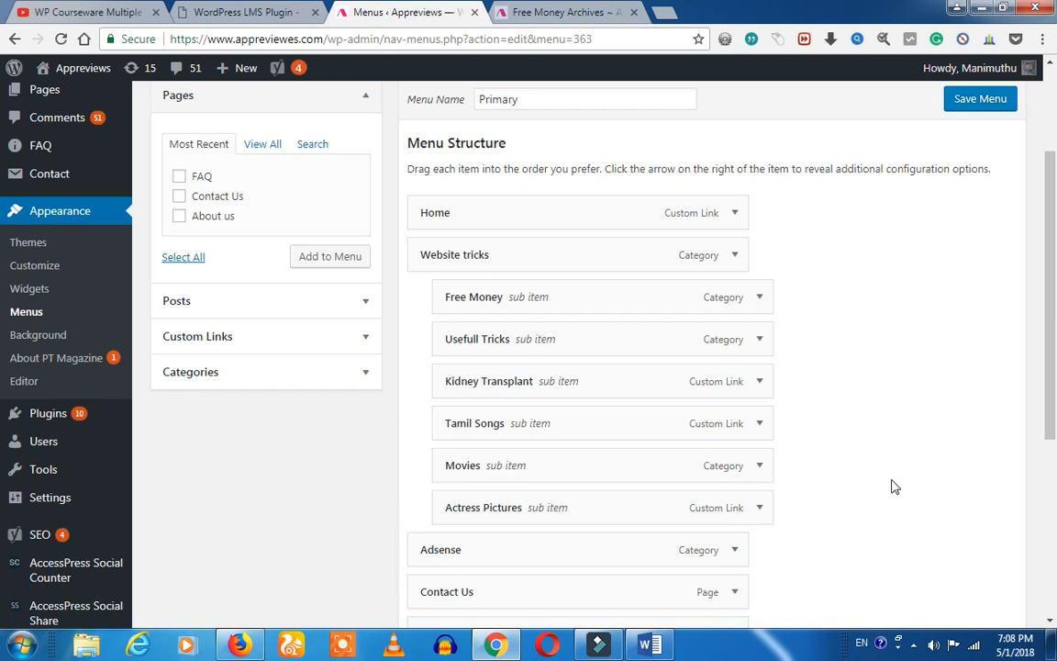
Move Free Money out from under Website tricks using its item settings, and collapse those settings
{"action": "left_click", "coordinate": [760, 299]}
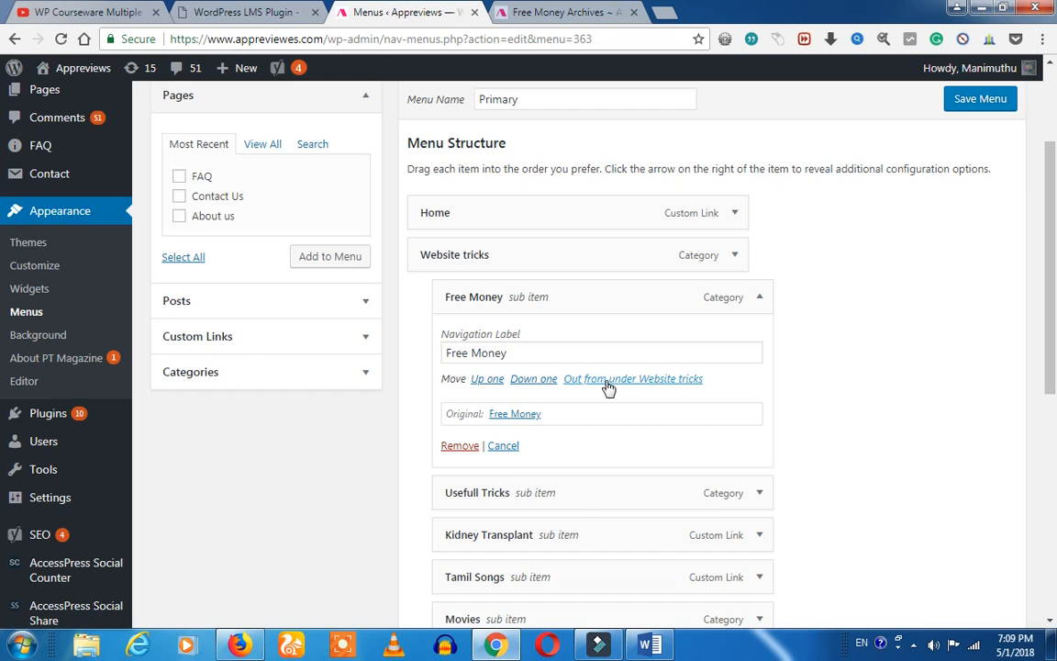
{"action": "left_click", "coordinate": [607, 379]}
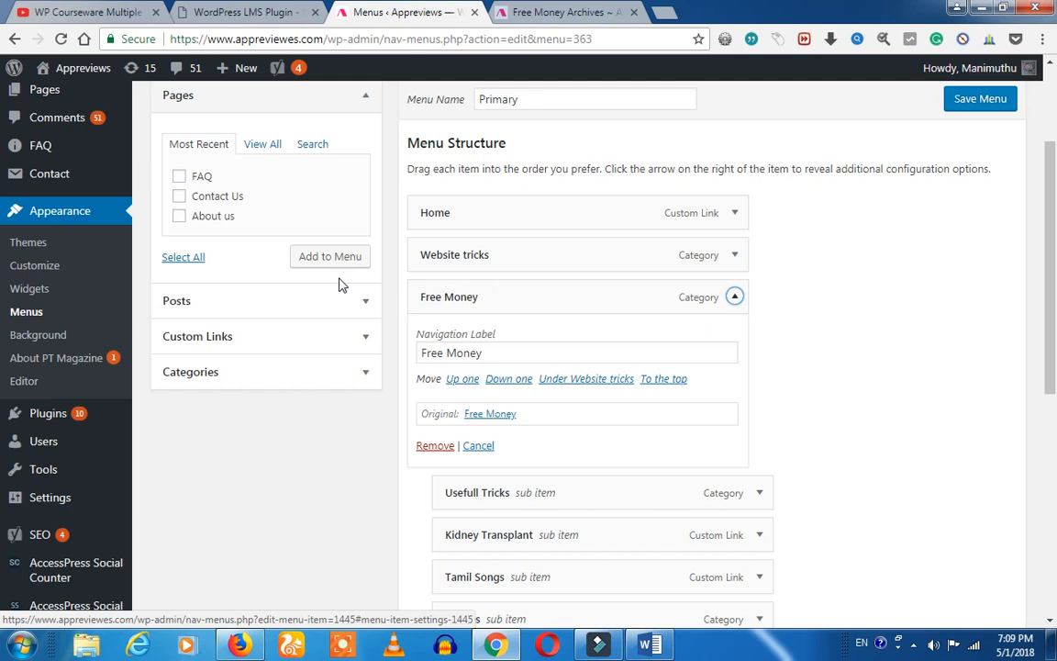
{"action": "left_click", "coordinate": [733, 297]}
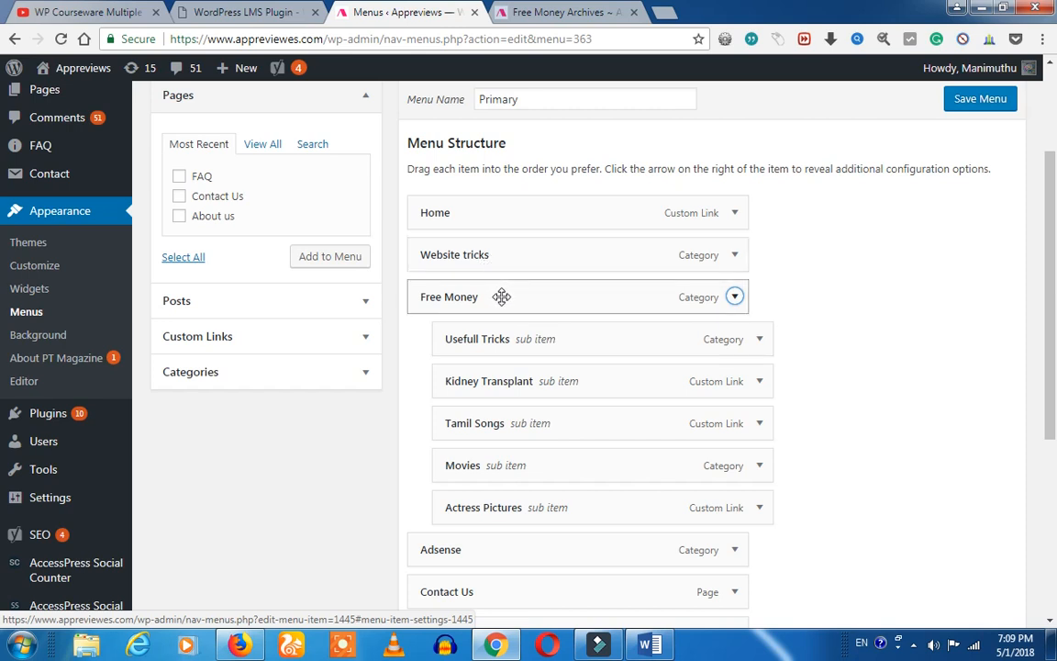
Nest Free Money with its sub items under Contact Us, and place Usefull Tricks as a sub item of Adsense
{"action": "left_click_drag", "start_coordinate": [501, 297], "coordinate": [558, 327]}
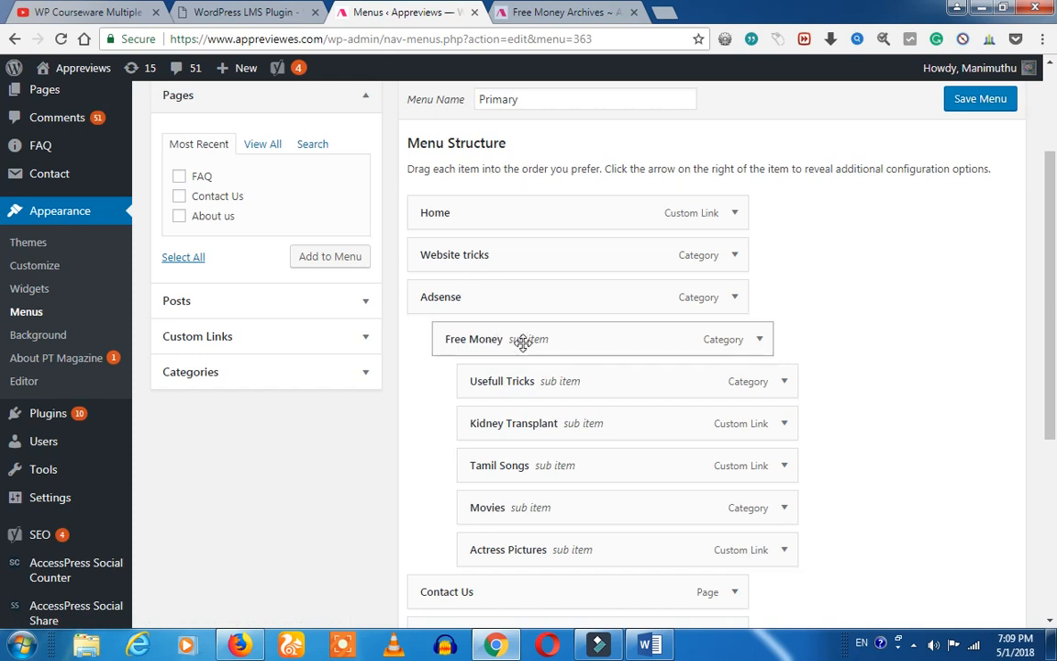
{"action": "mouse_move", "coordinate": [522, 342]}
{"action": "left_mouse_down"}
{"action": "mouse_move", "coordinate": [493, 335]}
{"action": "mouse_move", "coordinate": [514, 337]}
{"action": "mouse_move", "coordinate": [530, 408]}
{"action": "mouse_move", "coordinate": [526, 344]}
{"action": "left_mouse_up"}
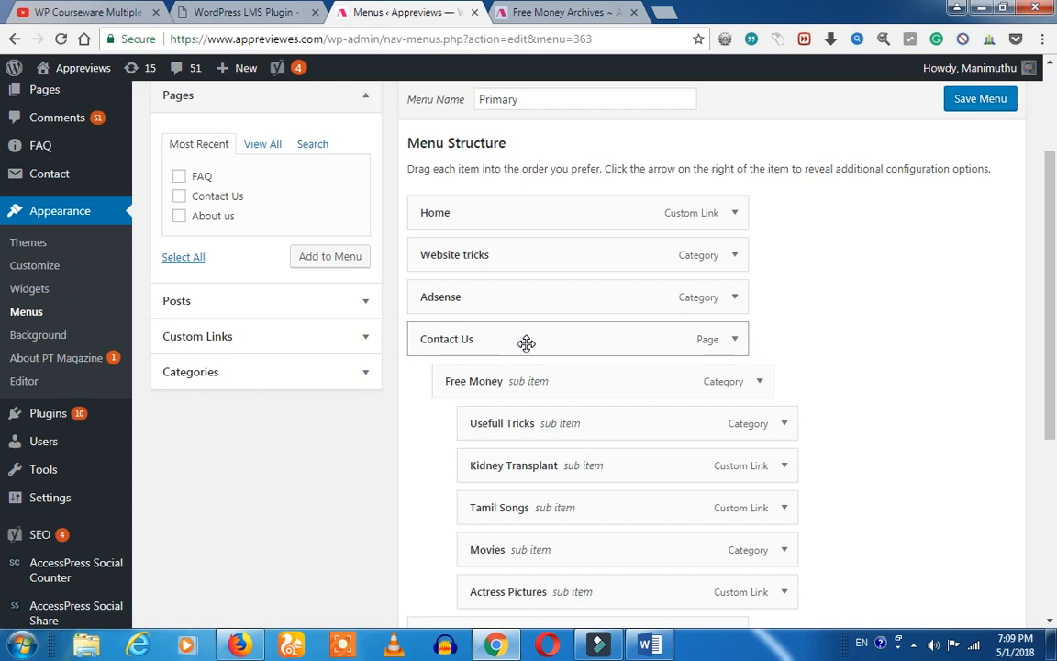
{"action": "left_click_drag", "start_coordinate": [573, 429], "coordinate": [530, 305]}
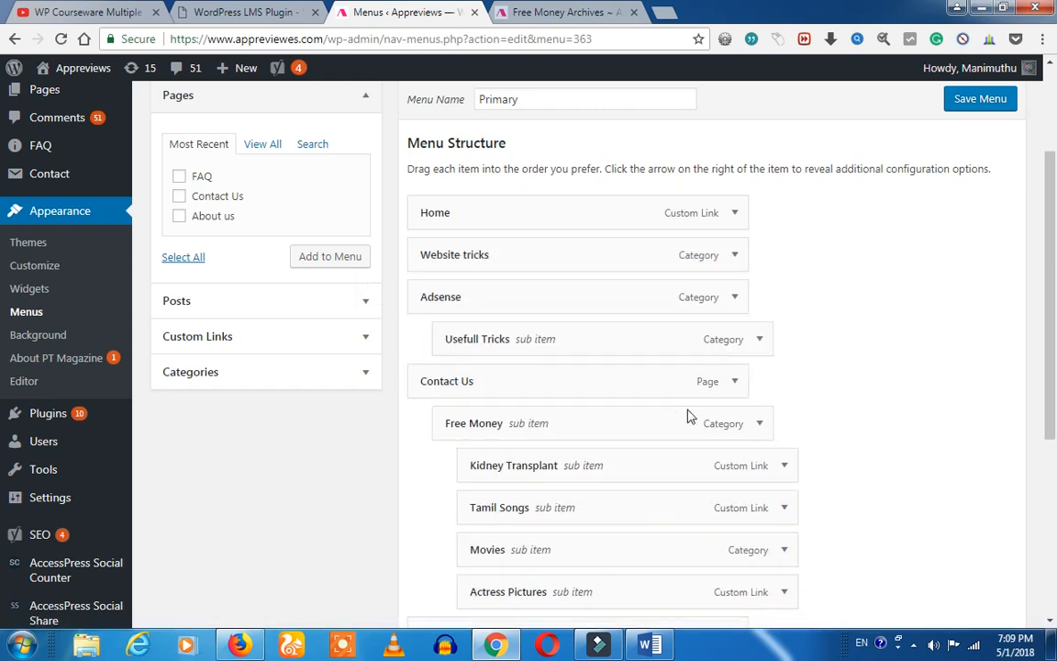
{"action": "left_click", "coordinate": [919, 361]}
{"action": "scroll", "coordinate": [906, 443], "scroll_direction": "up", "scroll_amount": 1}
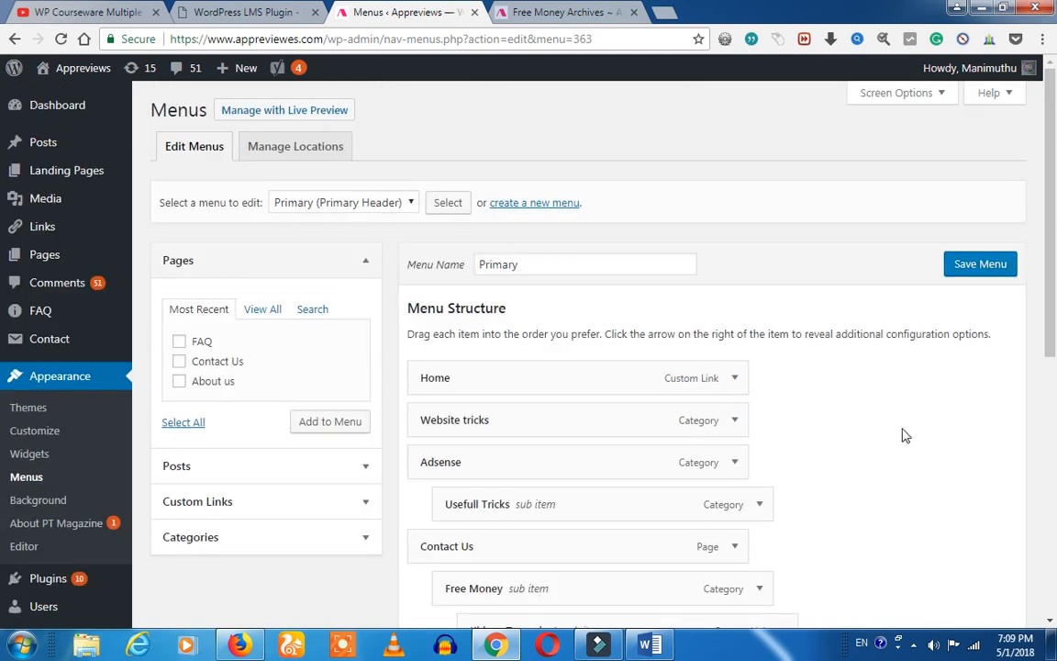
Inspect the Website tricks submenu on the live Free Money category page
{"action": "left_click", "coordinate": [578, 15]}
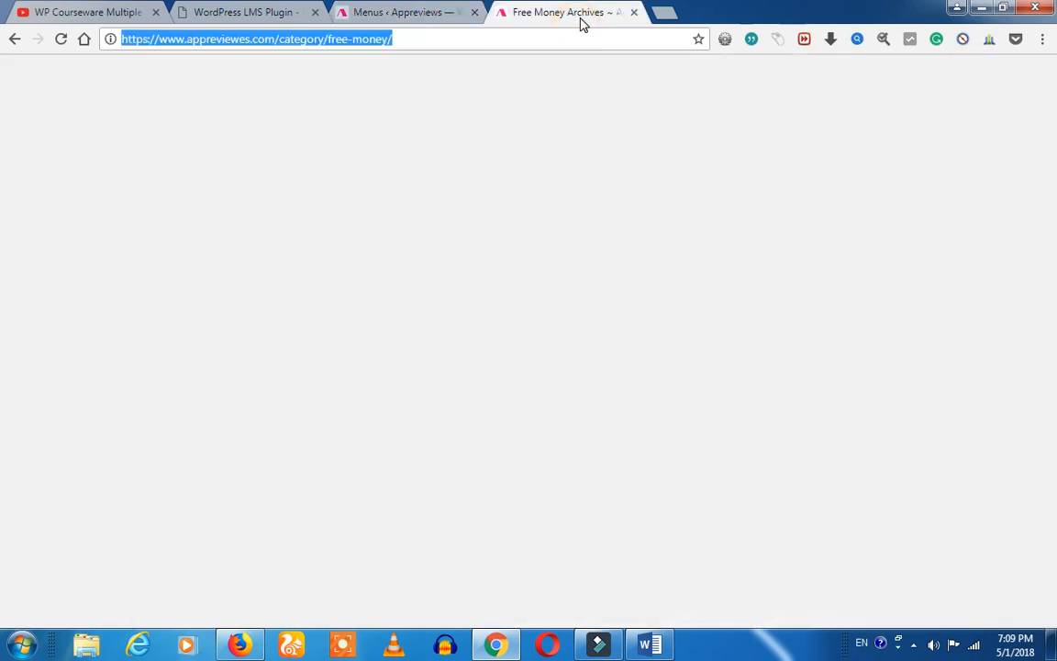
{"action": "scroll", "coordinate": [256, 293], "scroll_direction": "up", "scroll_amount": 10}
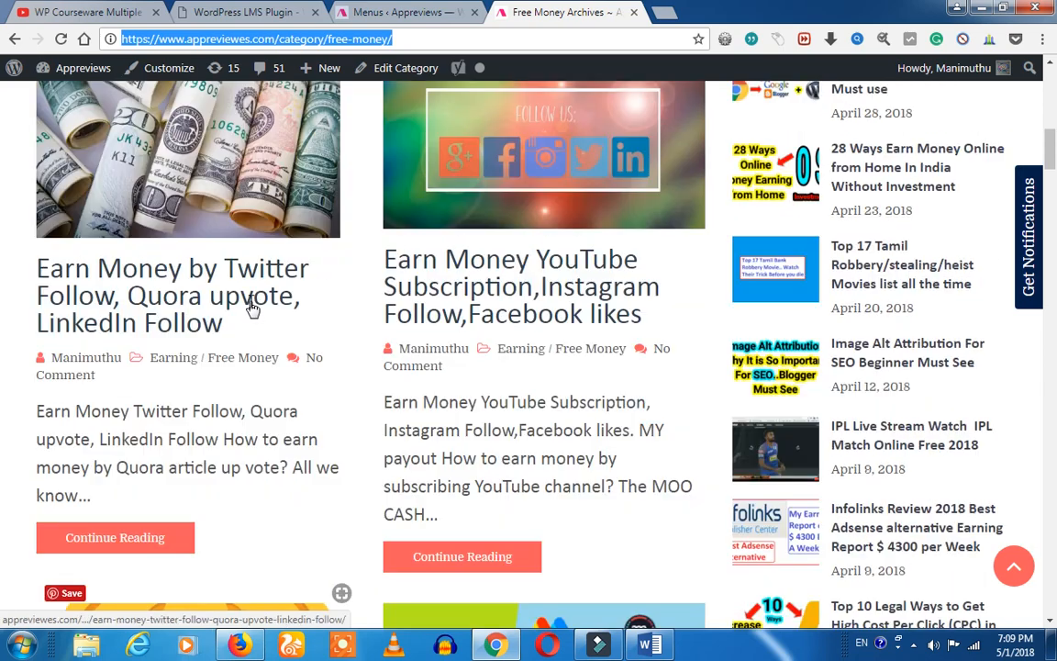
{"action": "mouse_move", "coordinate": [231, 262]}
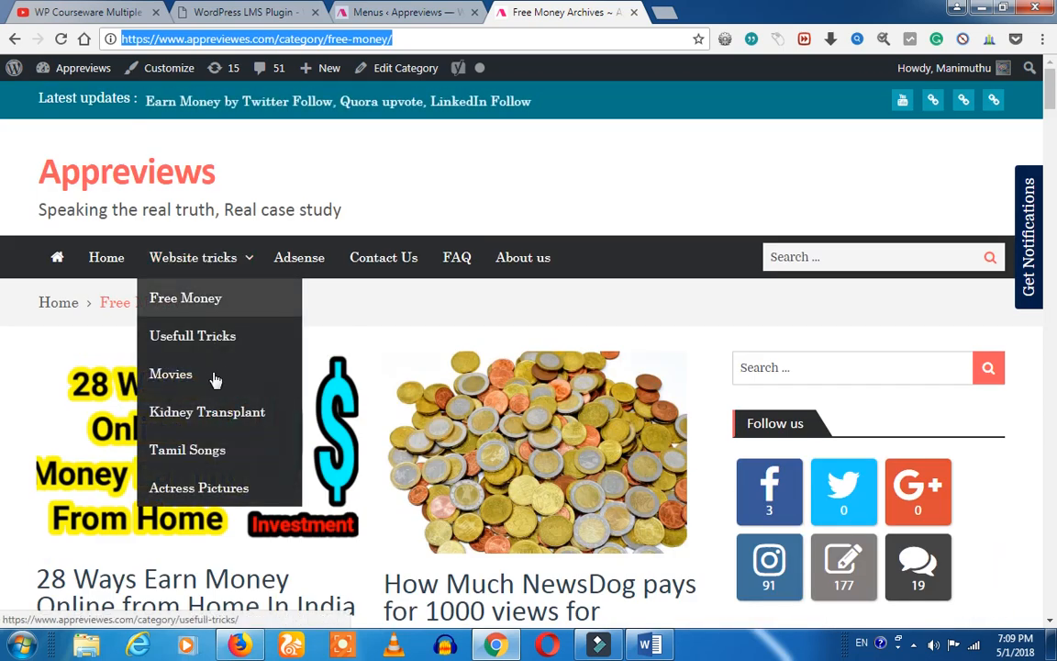
{"action": "left_click", "coordinate": [456, 135]}
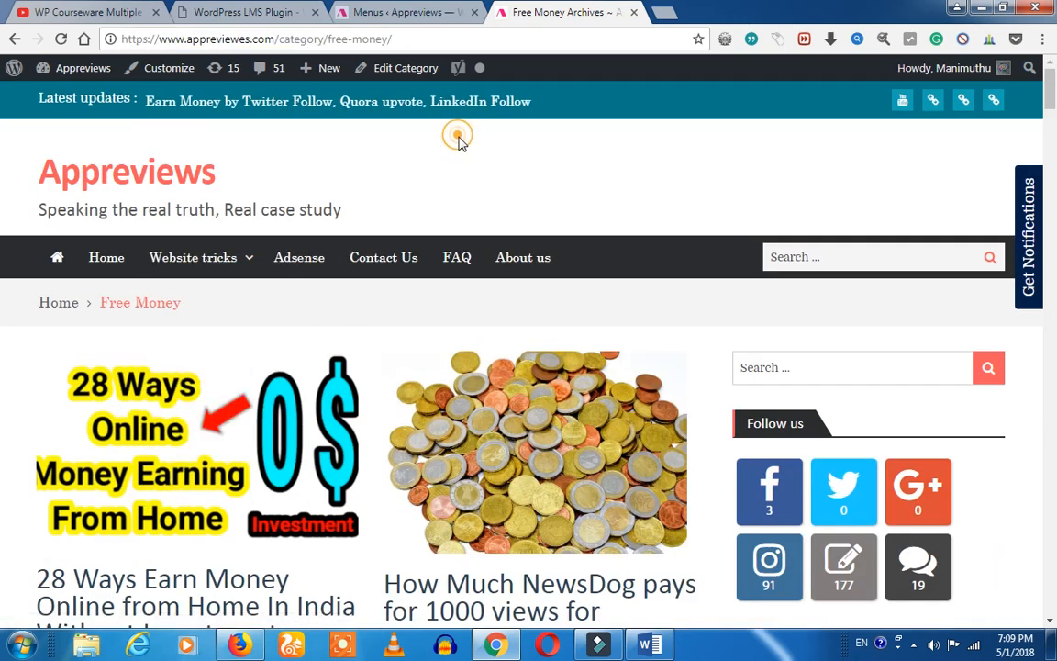